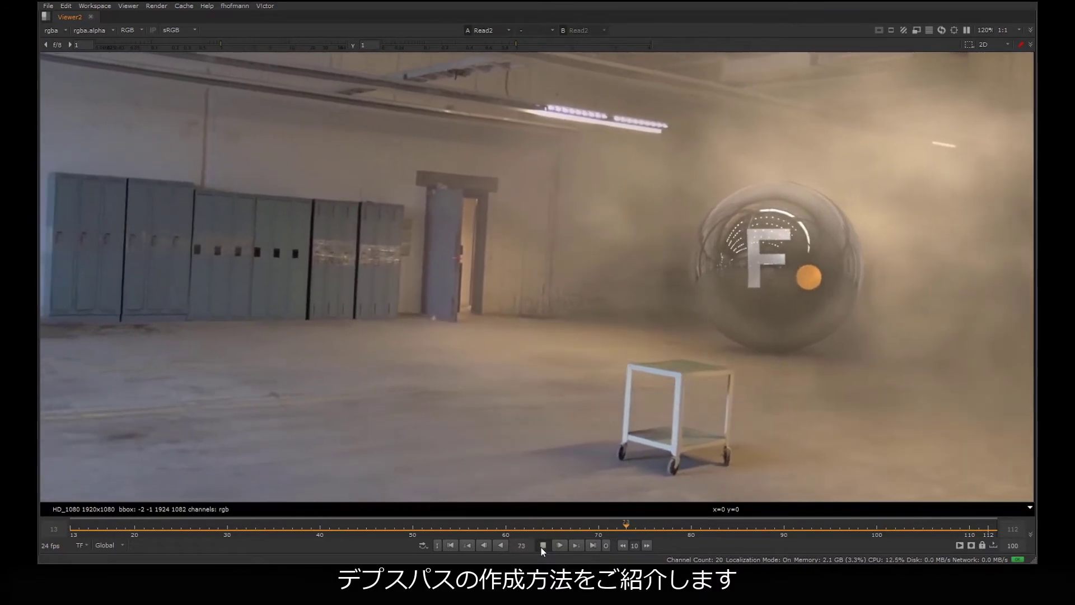
Stop the preview playback and scrub through later frames of the finished shot
left_click(541, 546)
scroll(688, 318, "down", 2)
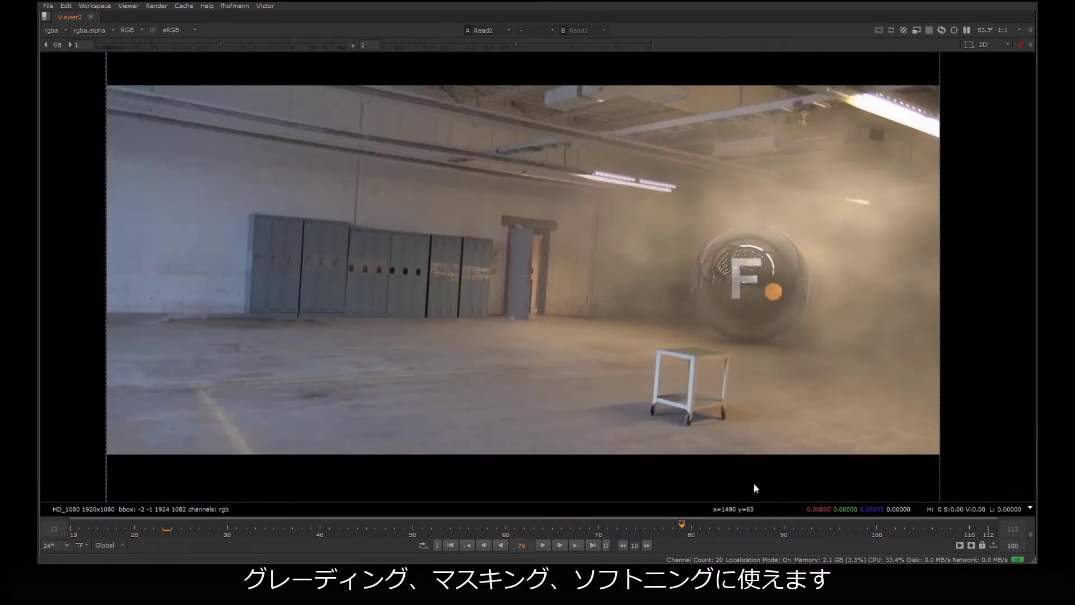
left_click_drag(751, 524, 831, 530)
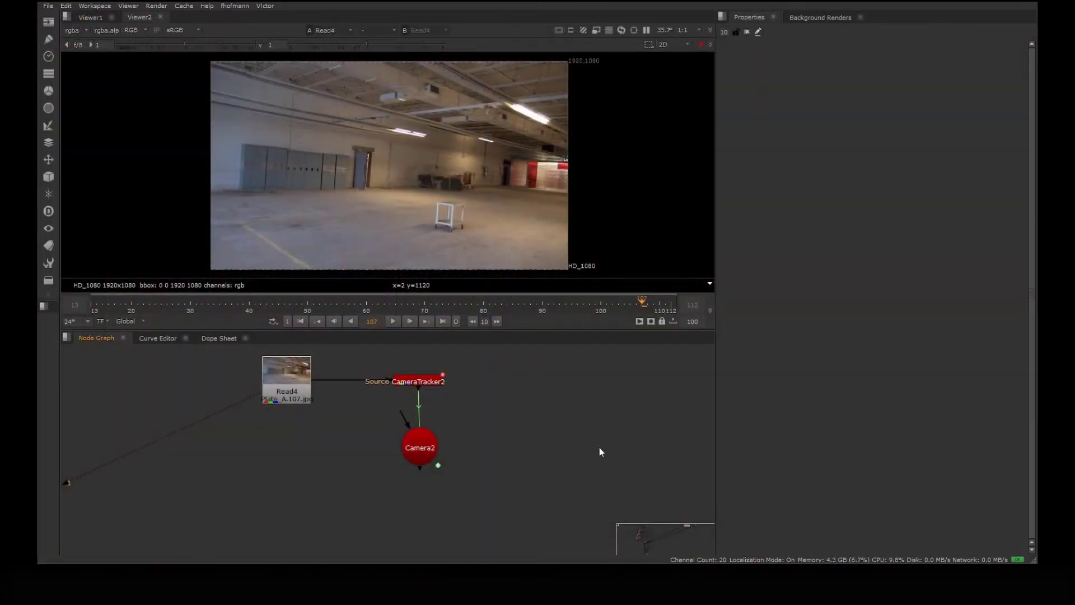
Add a DepthGenerator node with Camera2 as its camera and Read4 as source through a Dot
key("Tab")
type("depth")
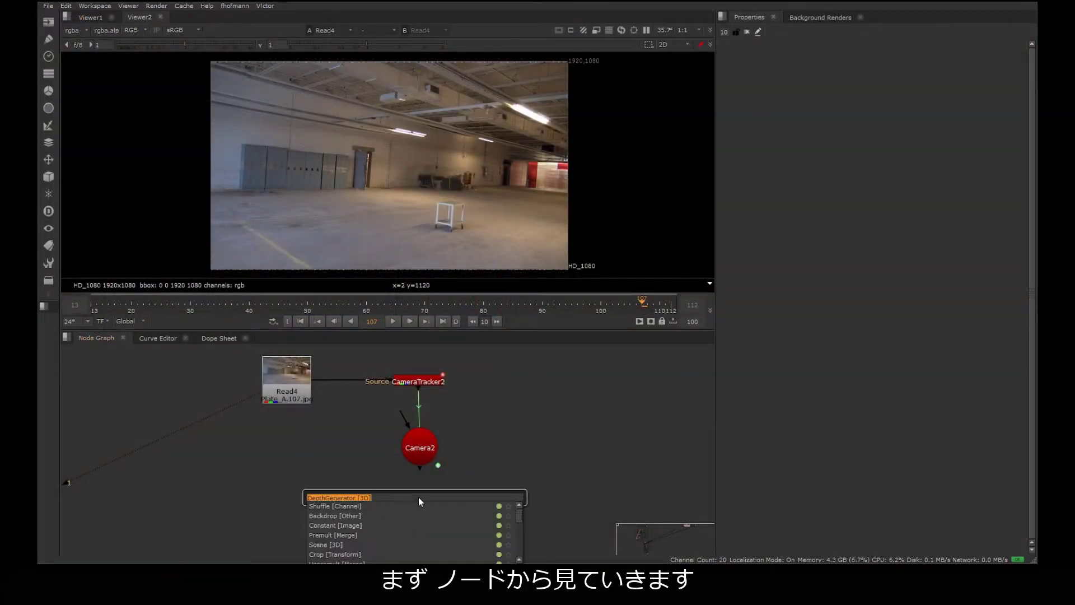
key("Return")
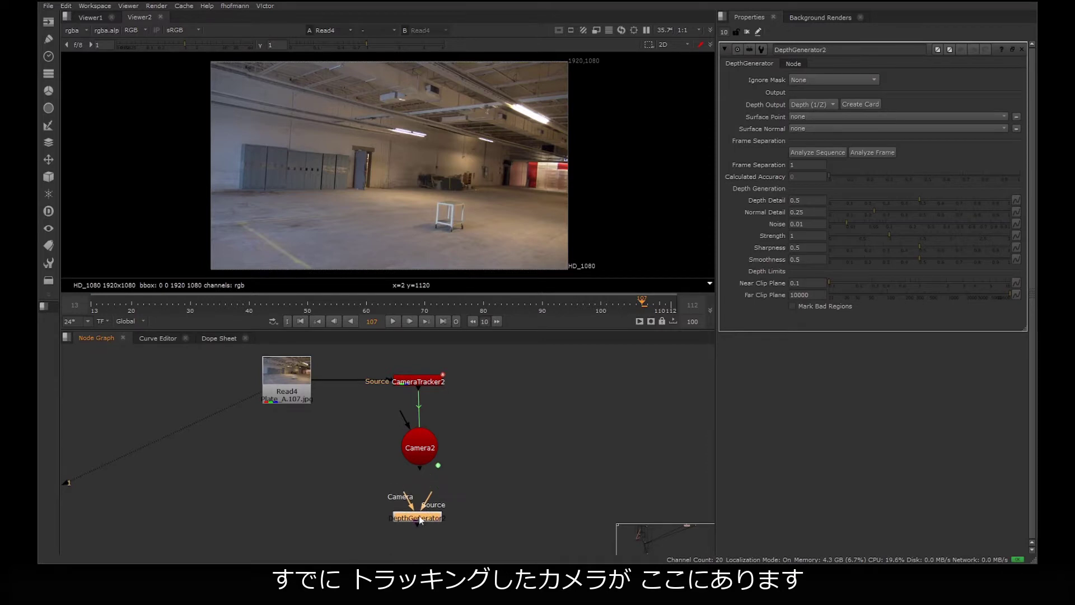
left_click_drag(405, 485, 419, 449)
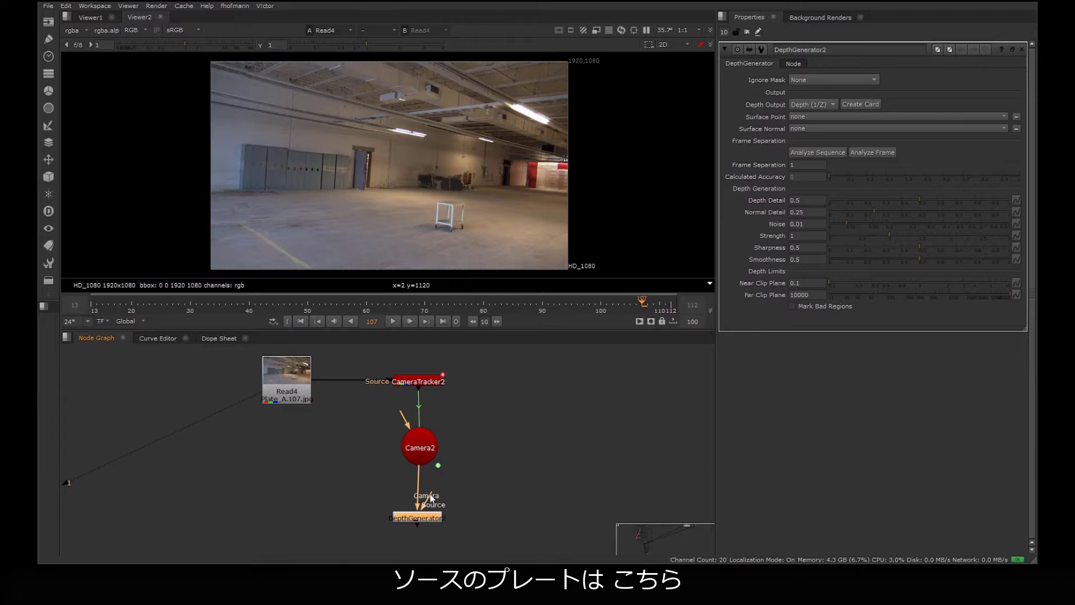
left_click_drag(431, 496, 294, 383)
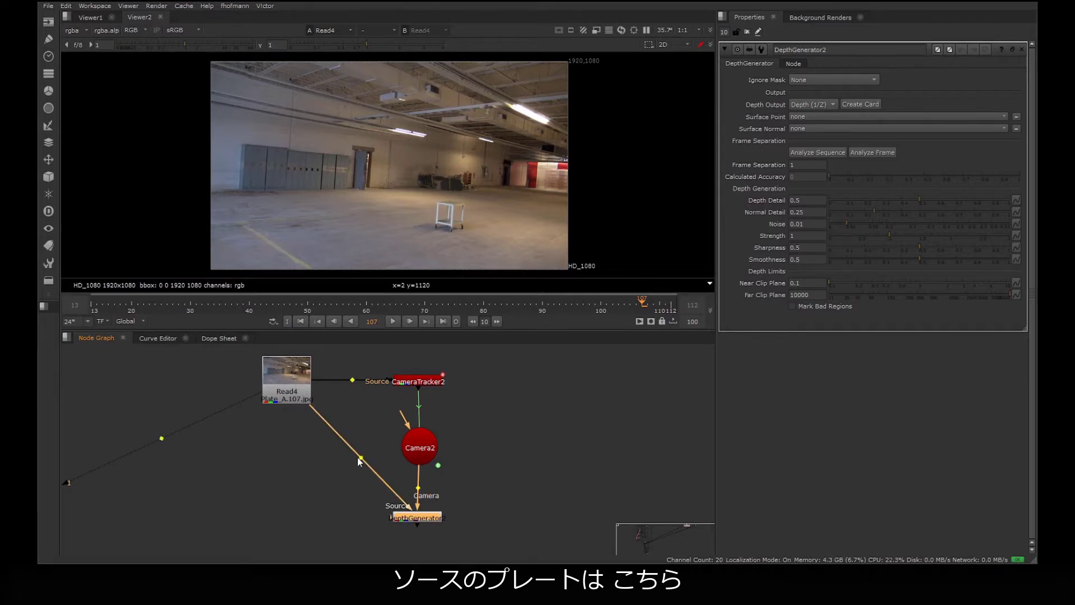
left_click_drag(359, 462, 287, 511)
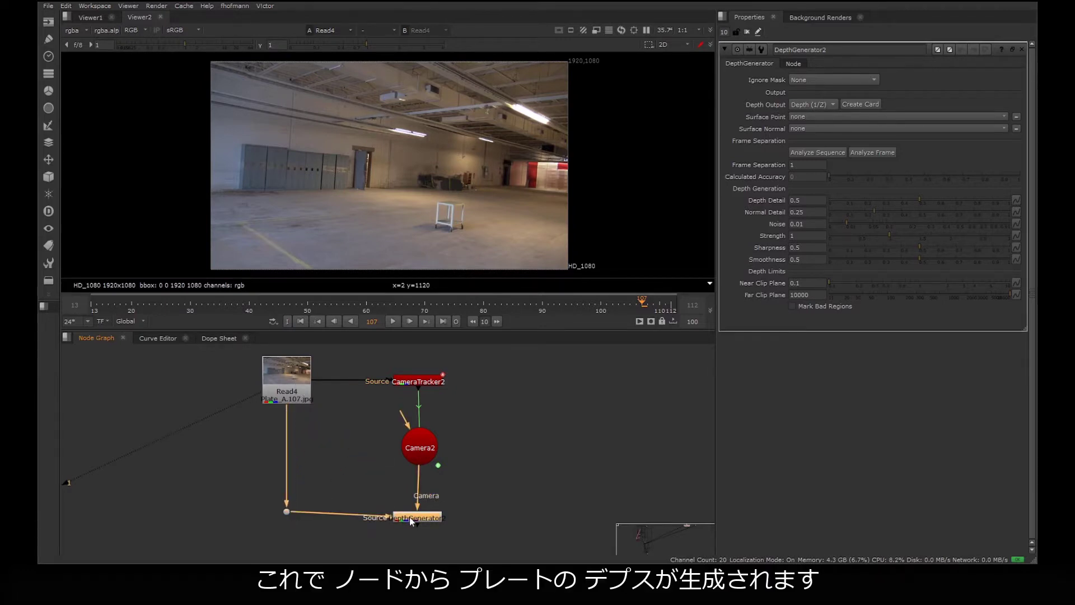
View DepthGenerator2's depth channel in red only at gain 0.2 and gamma 0.72, then check the Ignore Mask choices
key("1")
left_click(72, 30)
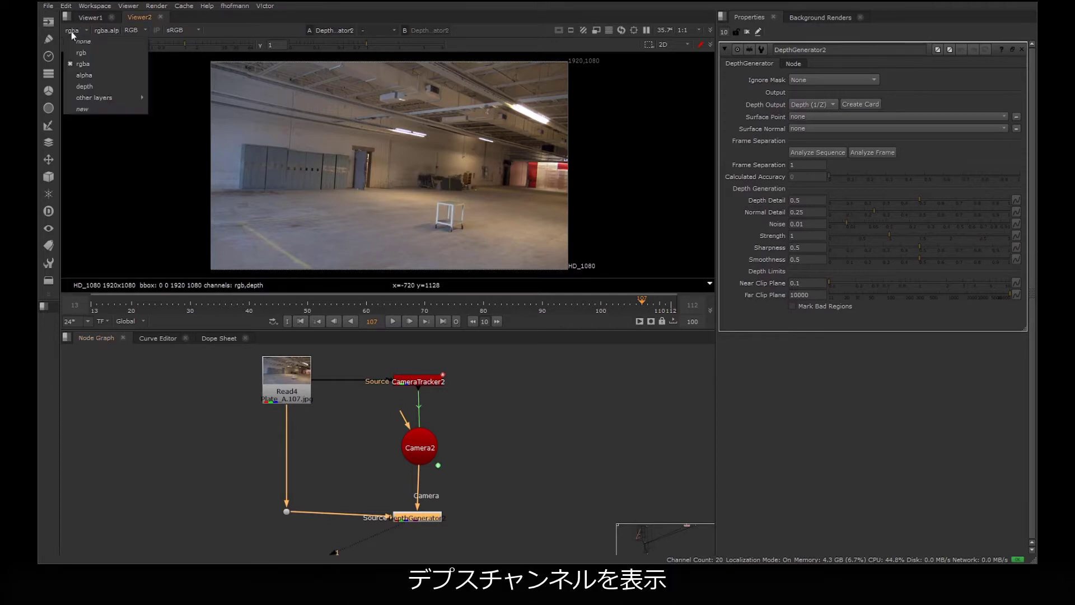
left_click(93, 85)
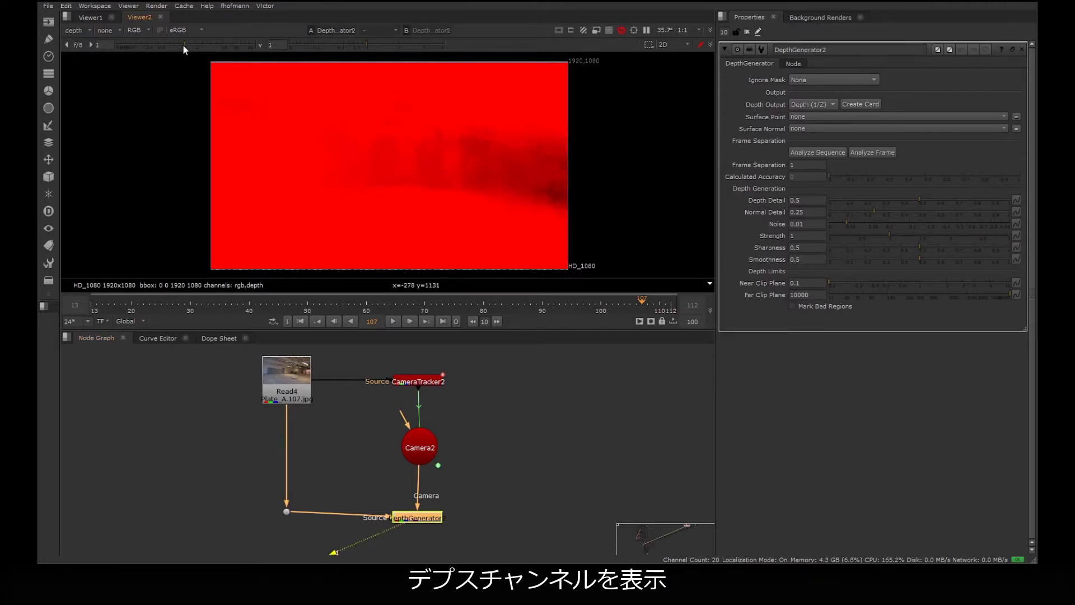
left_click_drag(183, 45, 159, 46)
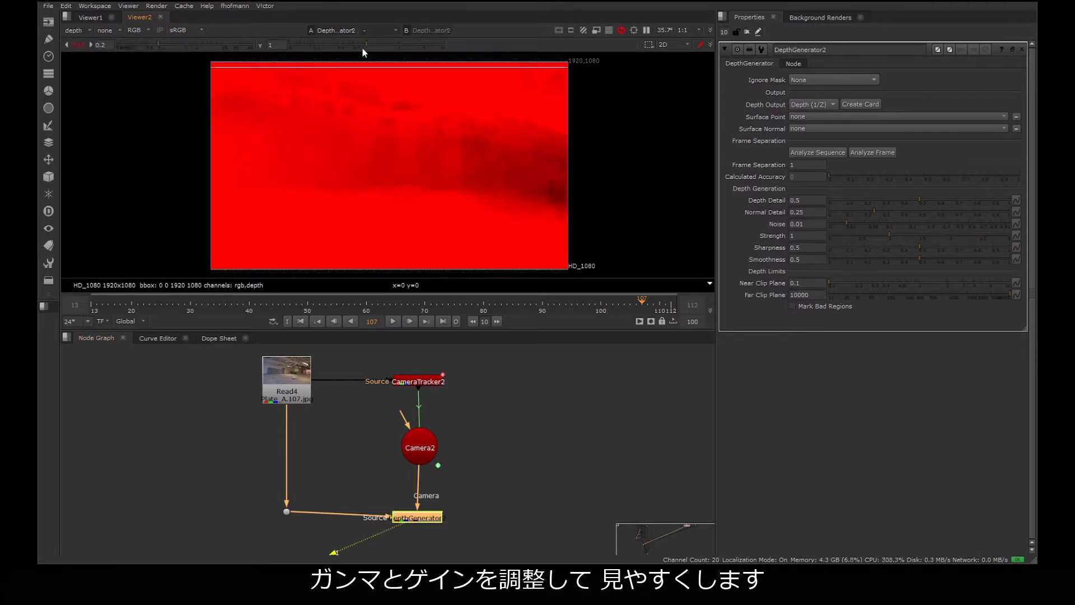
left_click_drag(365, 45, 355, 45)
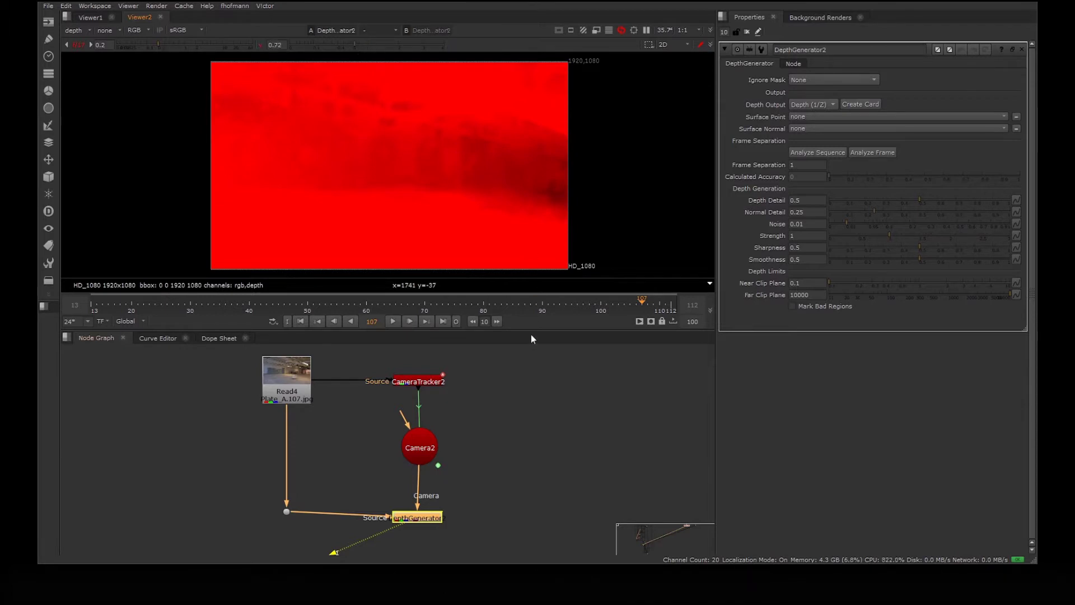
key("r")
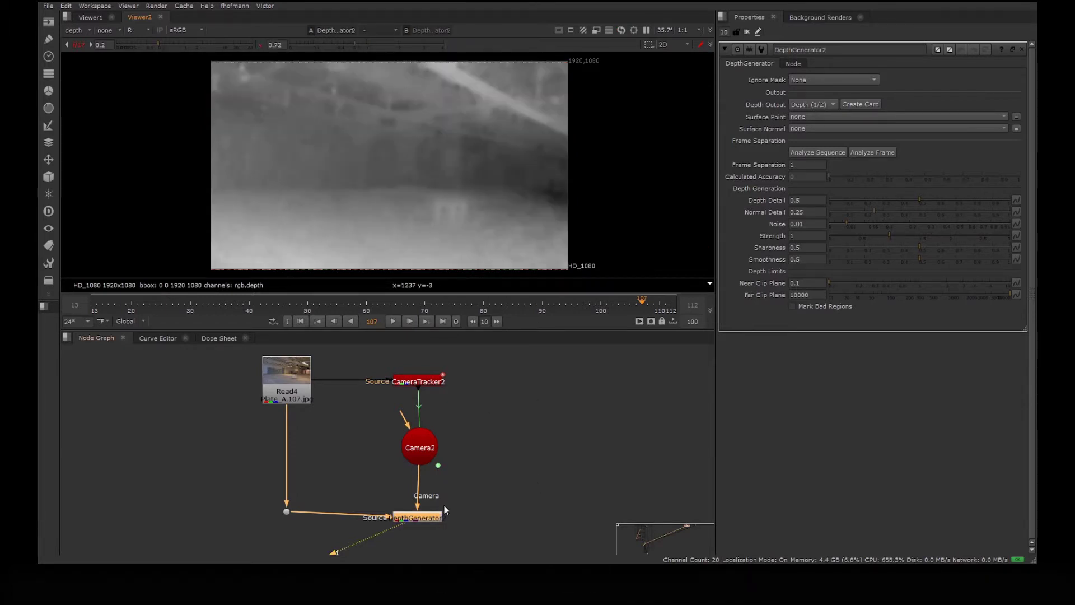
left_click(847, 80)
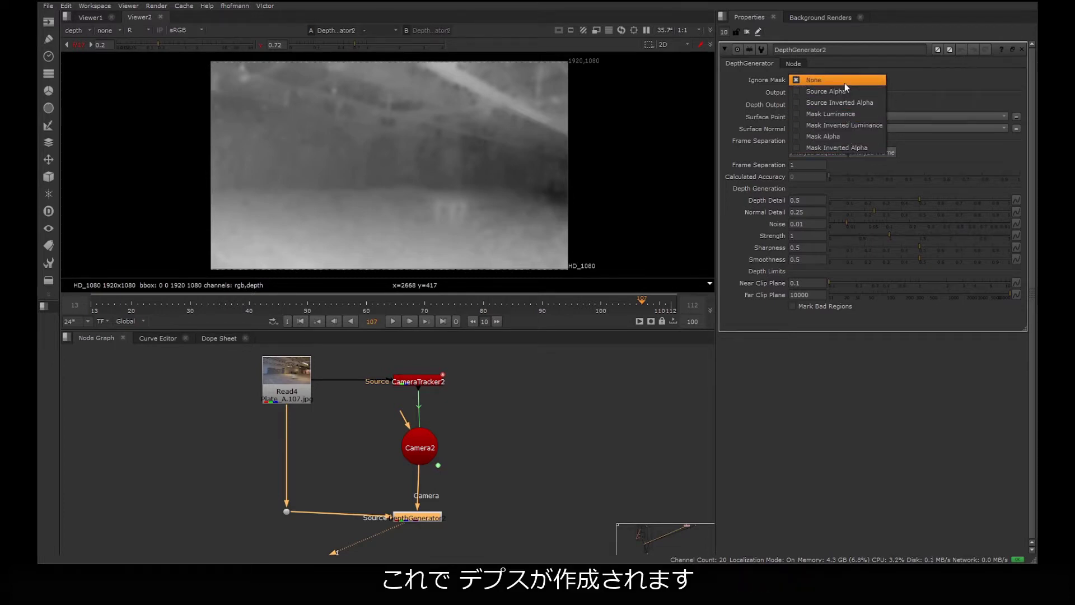
left_click(845, 83)
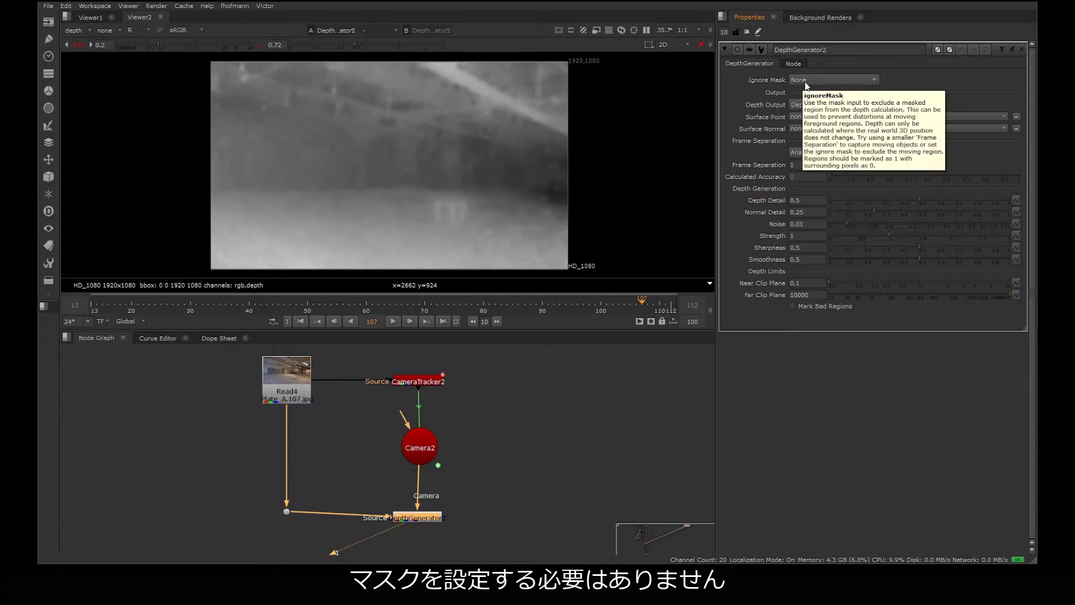
mouse_move(792, 105)
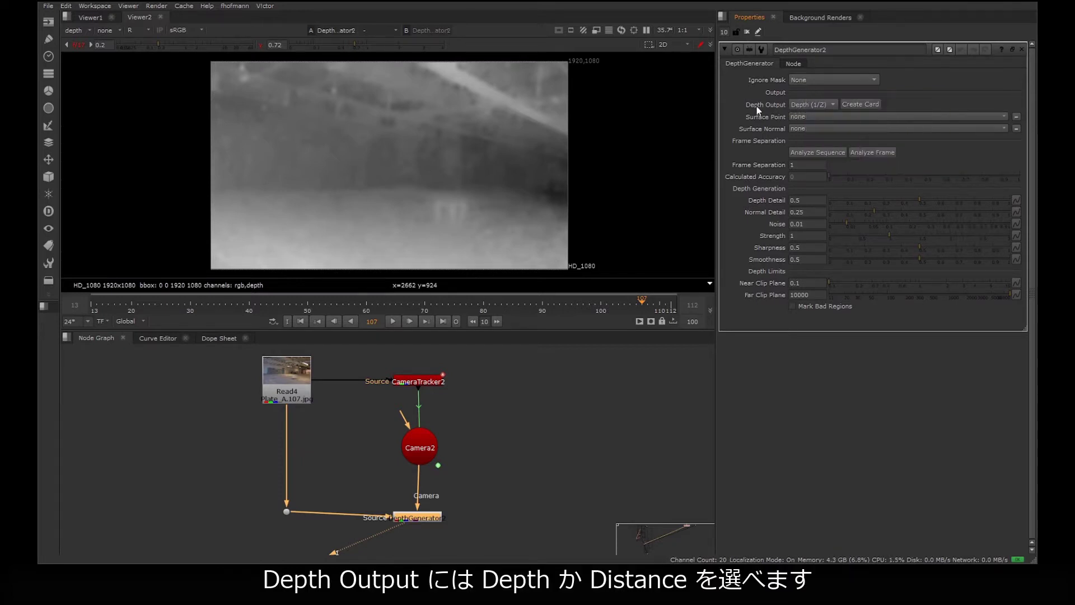
left_click(815, 107)
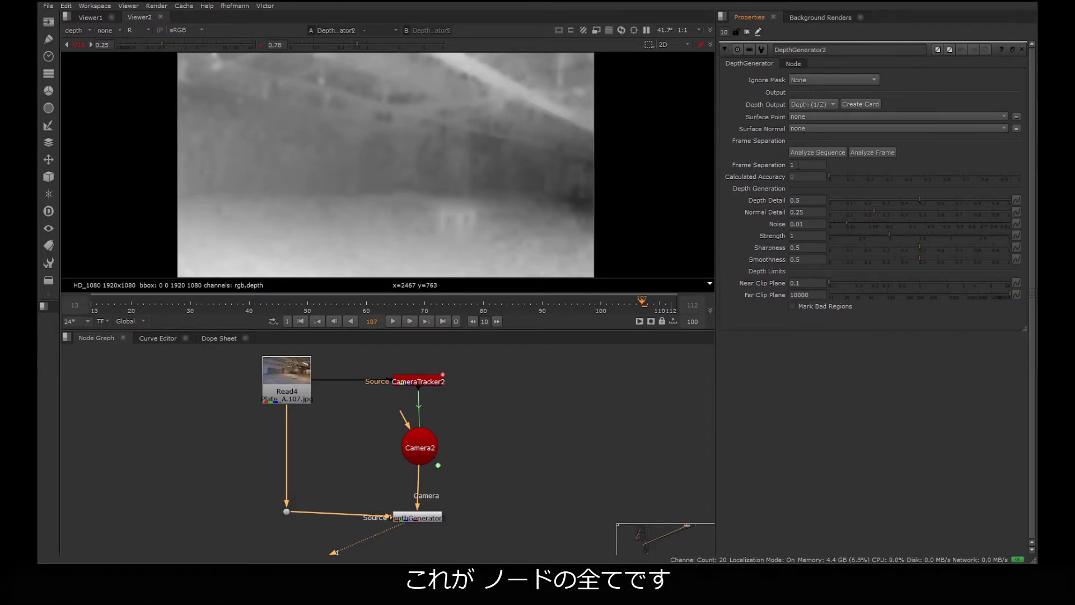
Set DepthGenerator2's Frame Separation to 2 and go to frame 100
left_click(798, 165)
key("Return")
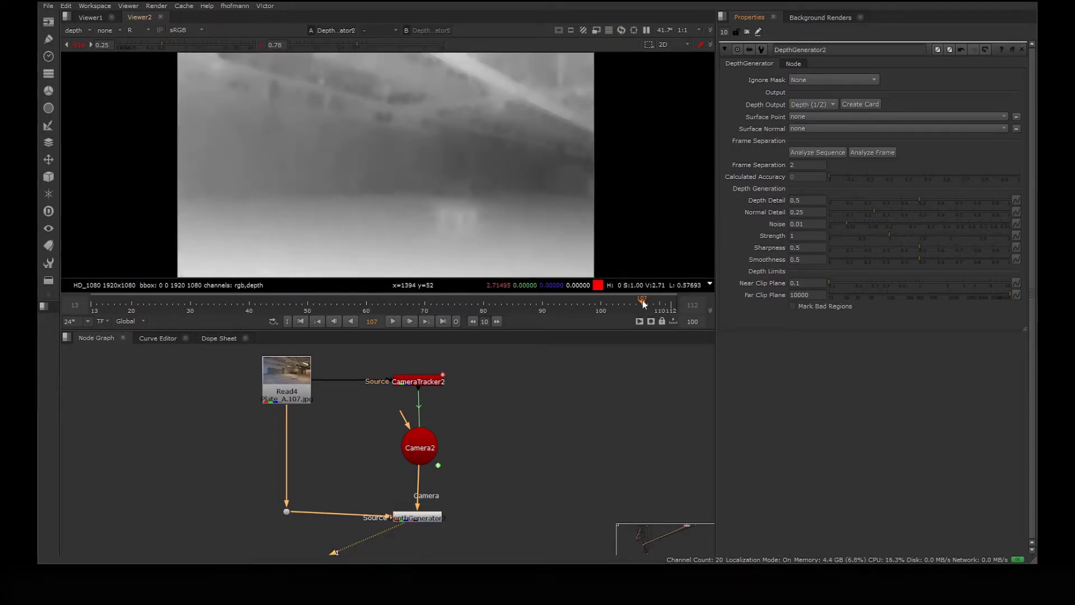
left_click(602, 303)
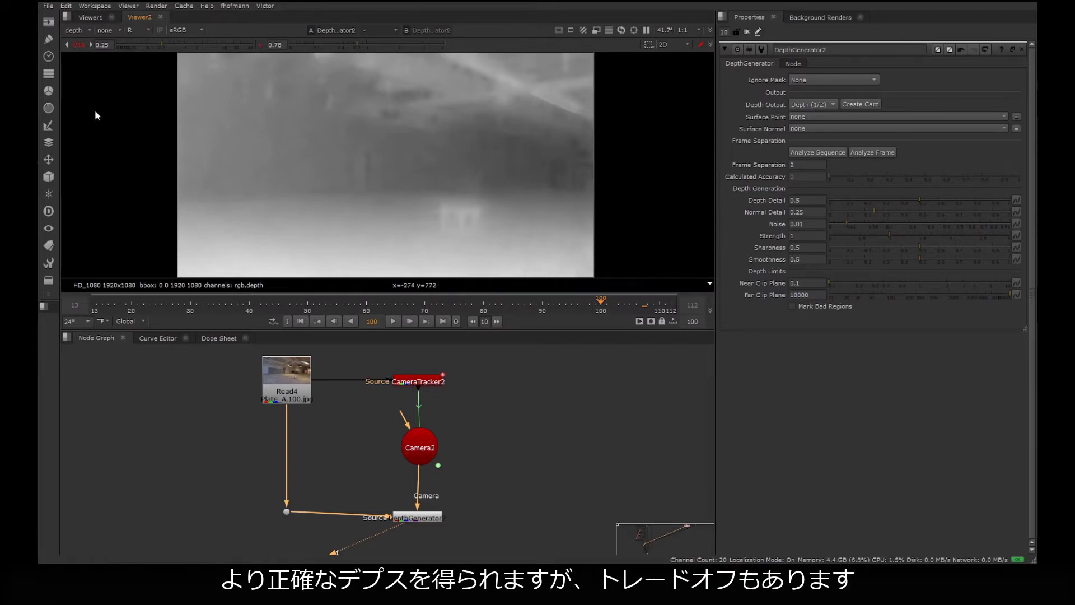
Reset viewer gain and gamma and view the Read4 plate in full RGB on the rgba layer
left_click(76, 44)
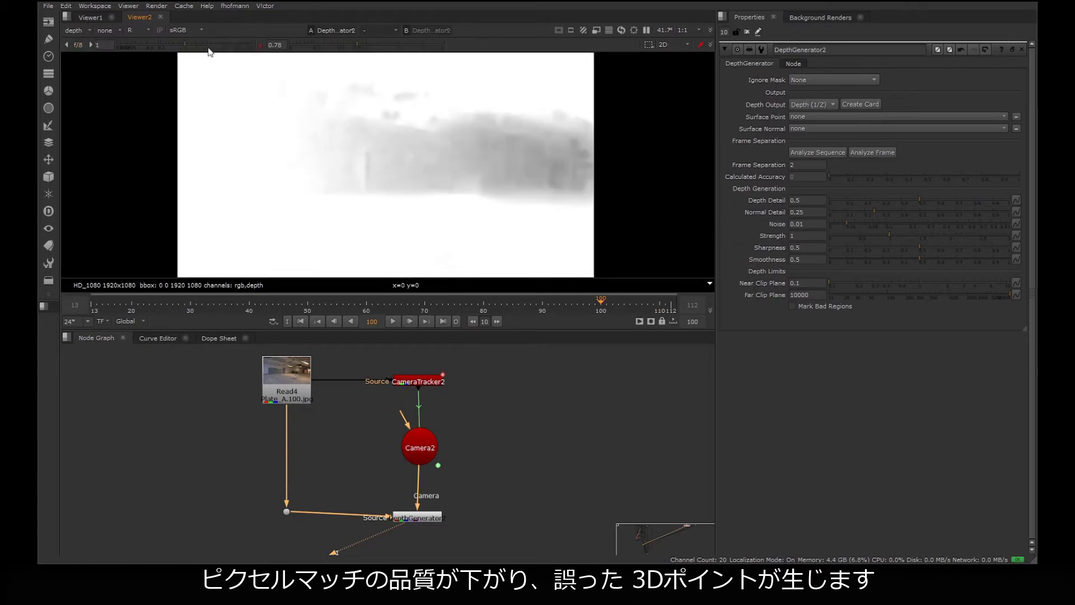
left_click(73, 32)
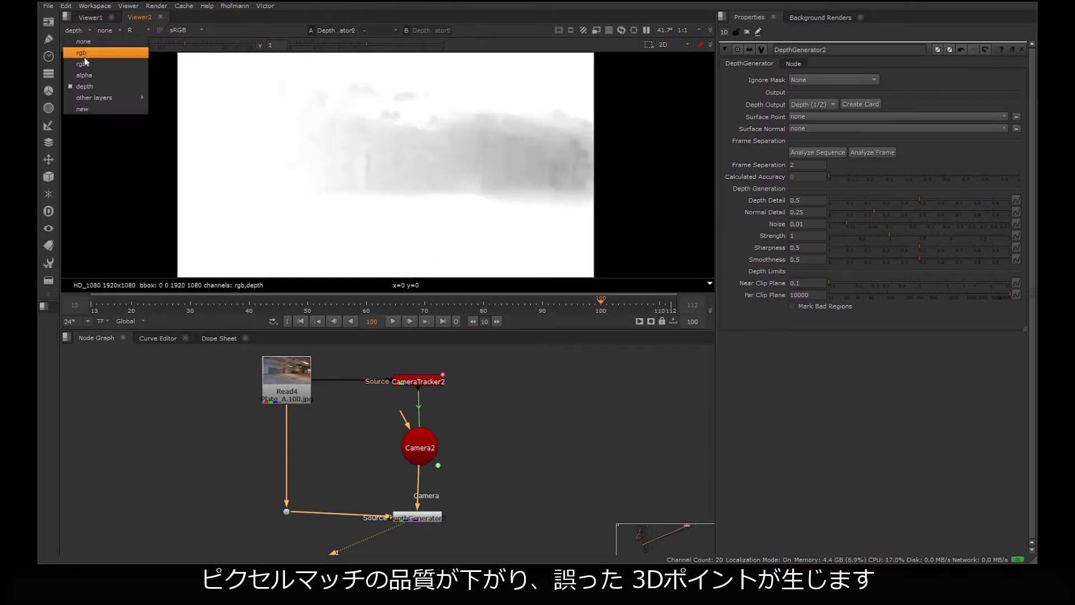
left_click(84, 57)
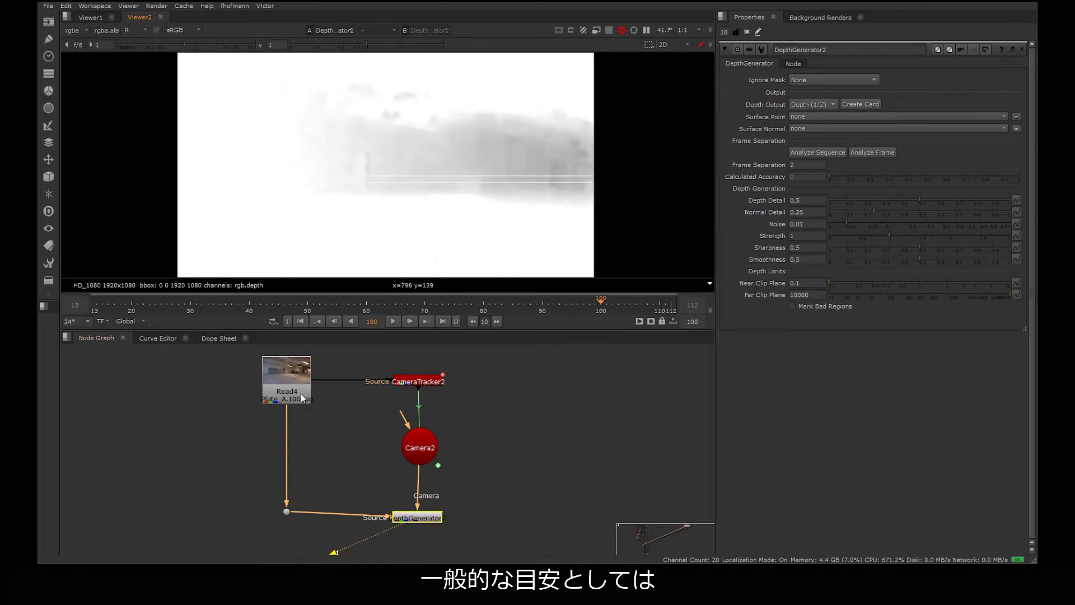
left_click(287, 374)
key("1")
key("r")
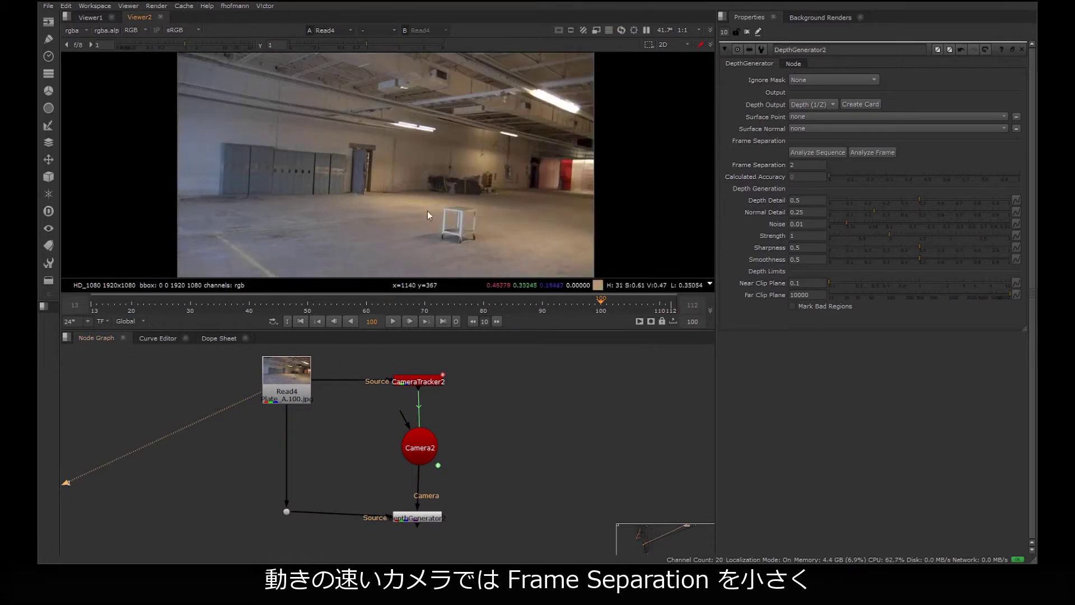
left_click_drag(449, 301, 541, 323)
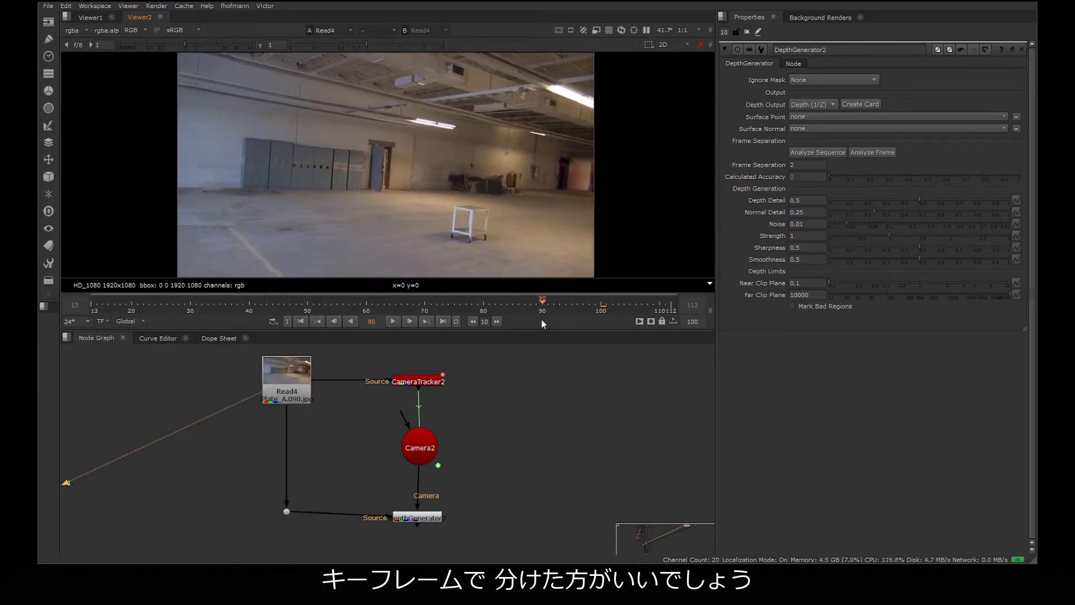
Run Analyze Sequence on DepthGenerator2 and scrub frames to compare the keyed separation (about 15–19) and accuracy
left_click(805, 153)
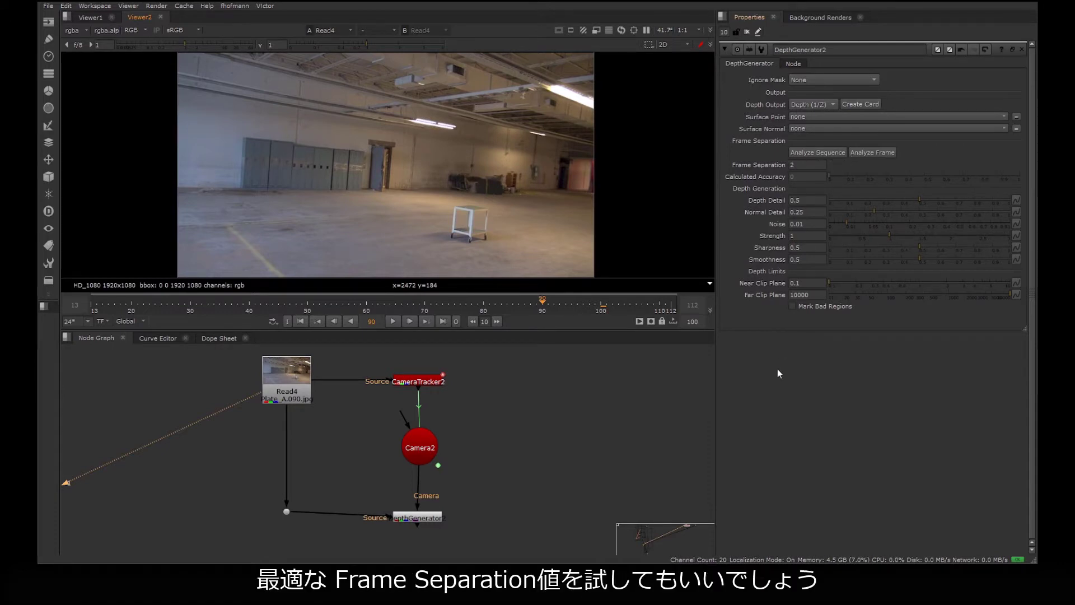
left_click(825, 153)
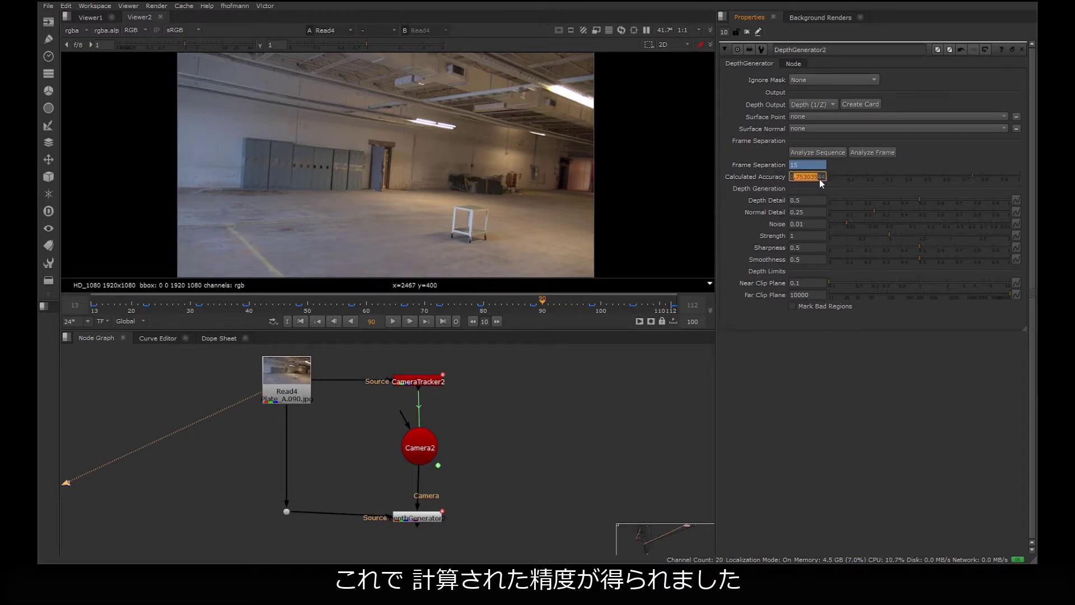
left_click_drag(448, 308, 606, 308)
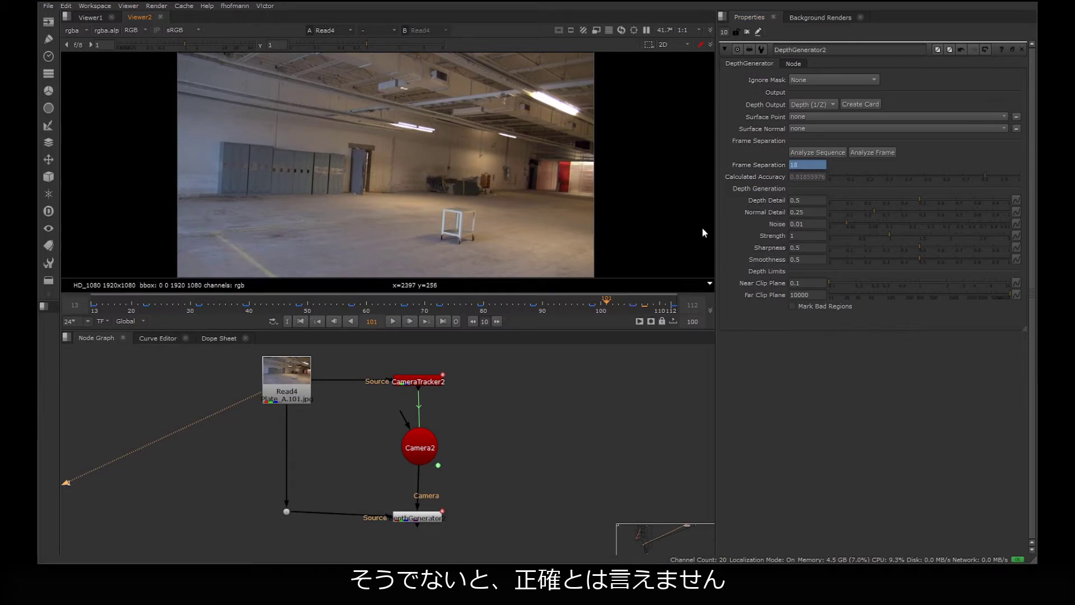
left_click(546, 302)
left_click_drag(546, 302, 407, 309)
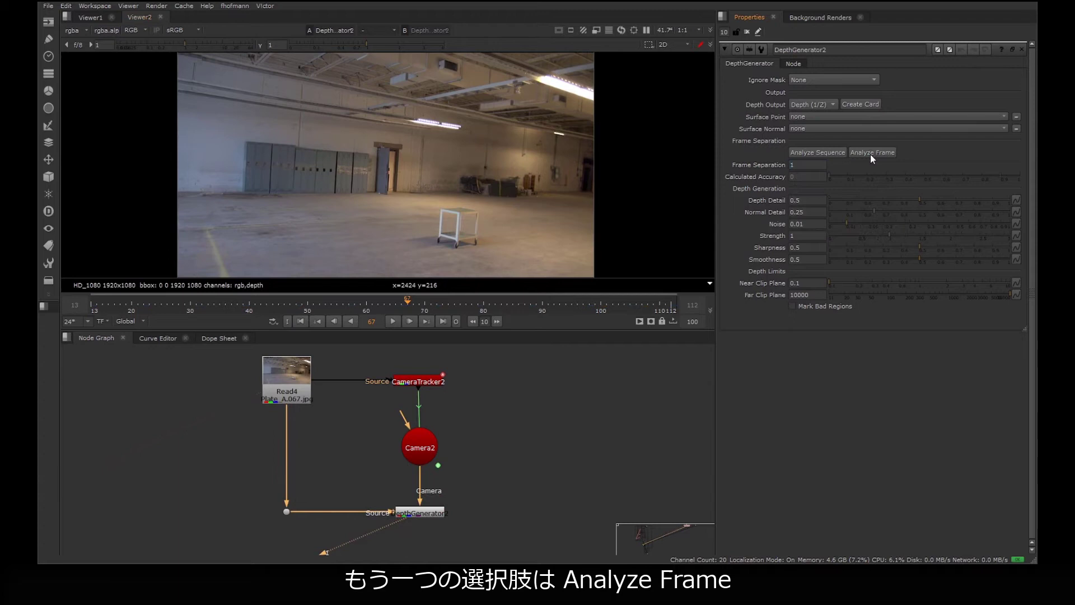
Re-analyze the current frame and display the depth channel in red only
left_click(871, 155)
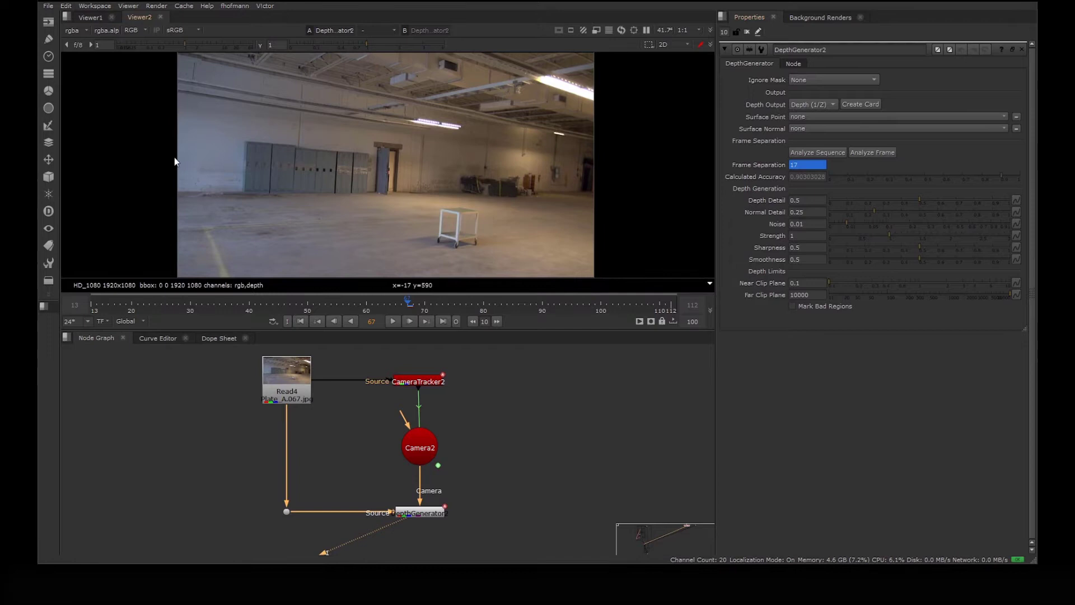
left_click(80, 32)
left_click(88, 86)
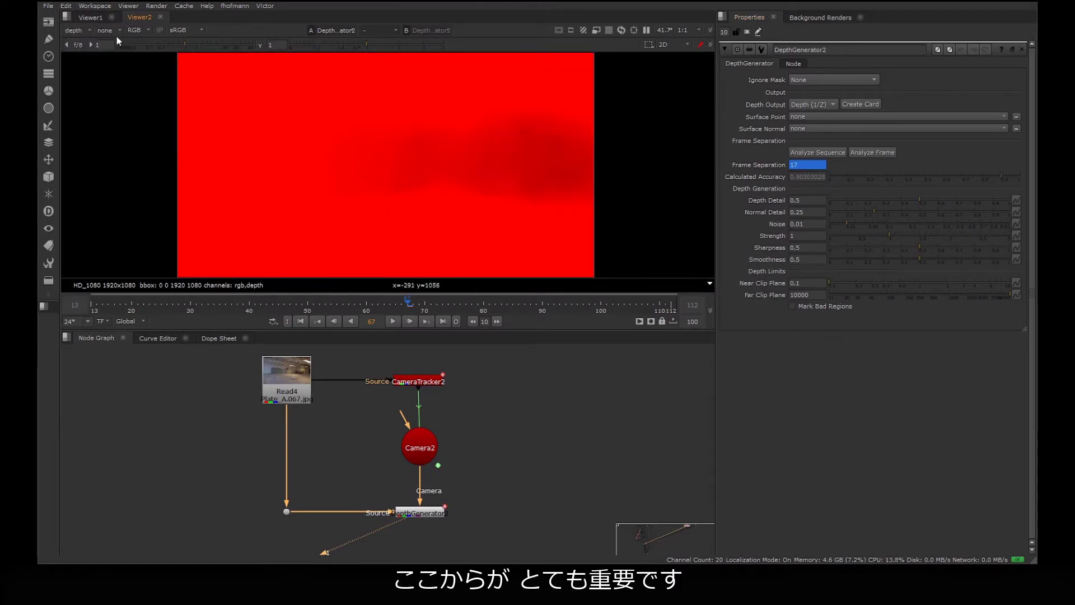
key("r")
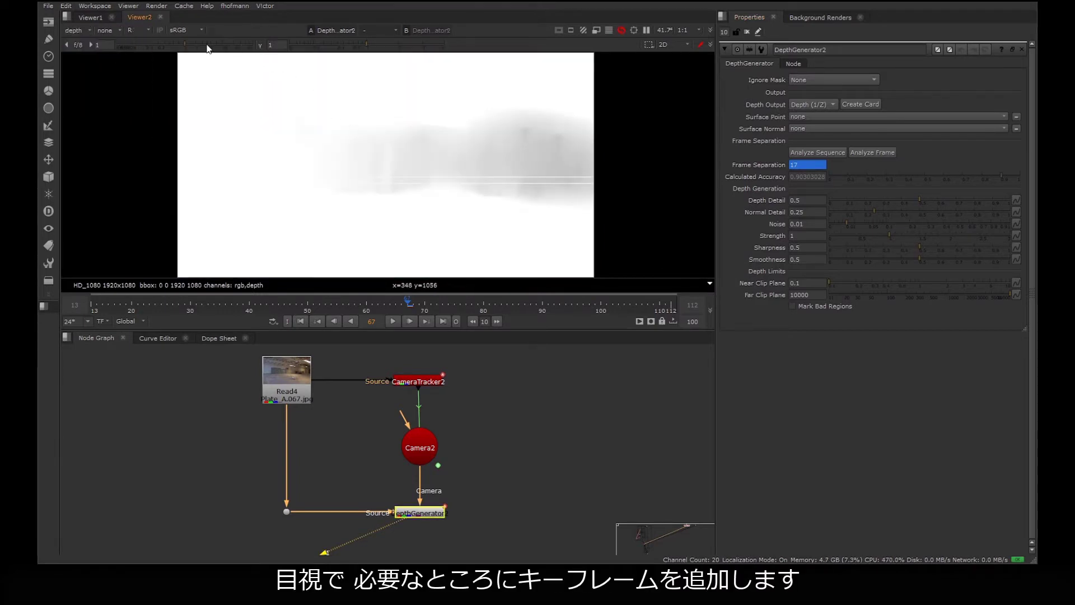
Lower viewer gain and gamma to 0.54, then analyze the depth at frame 93
left_click(179, 46)
left_click(156, 43)
left_click(361, 45)
left_click(347, 46)
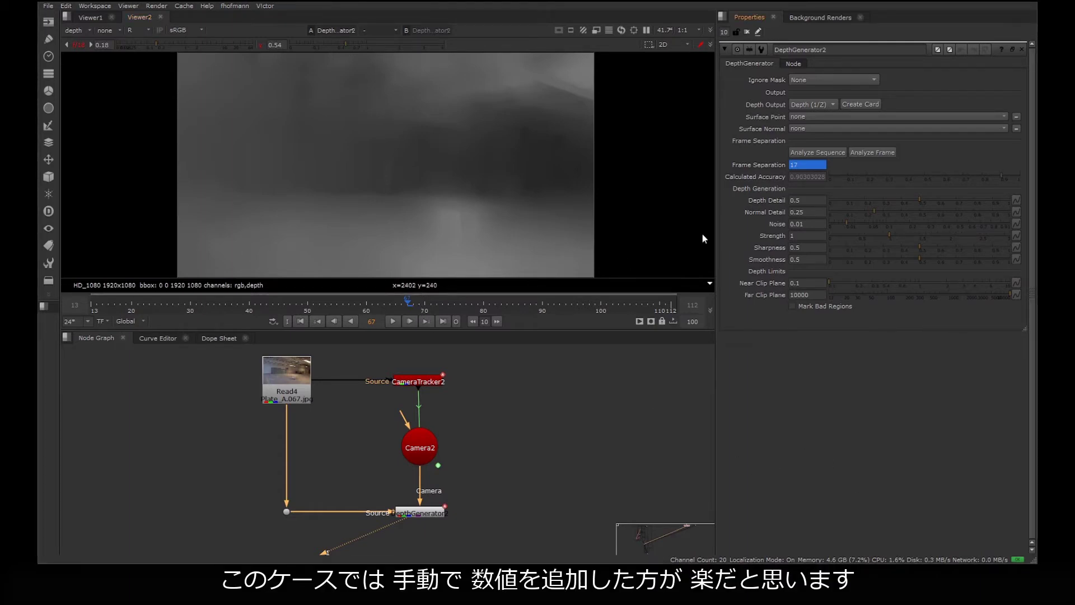
left_click(560, 303)
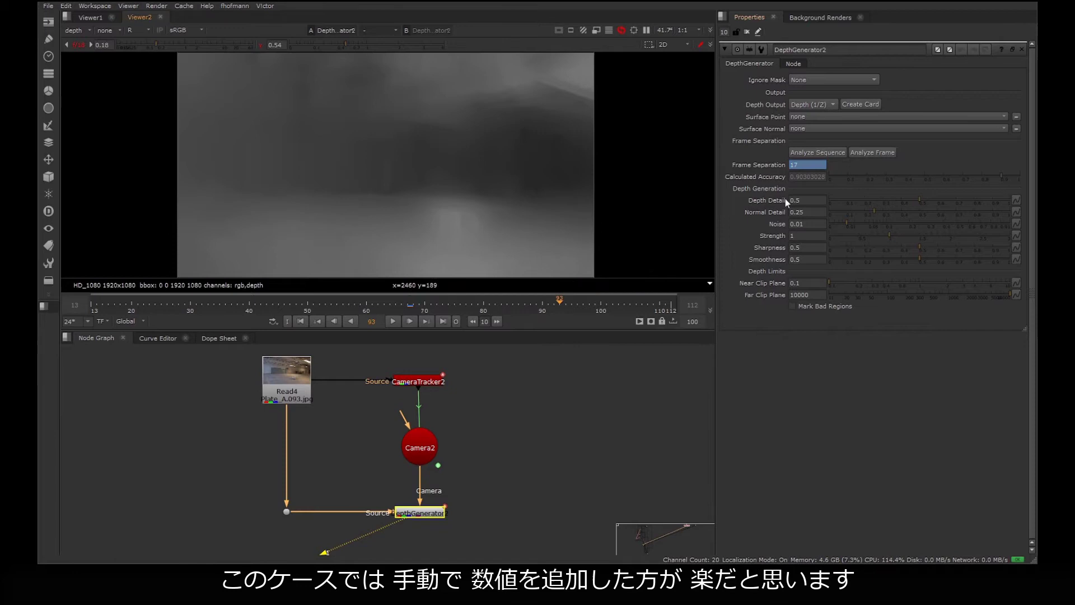
left_click(872, 155)
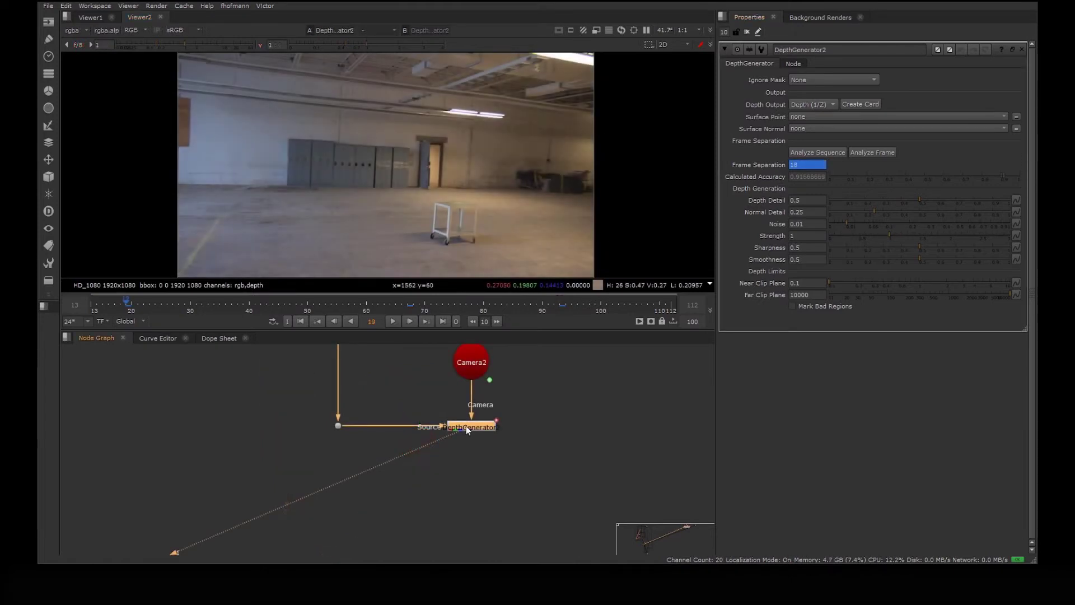
Add a Shuffle node under DepthGenerator2 with depth as input and depth.Z routed to RGBA
key("Tab")
type("shuffle")
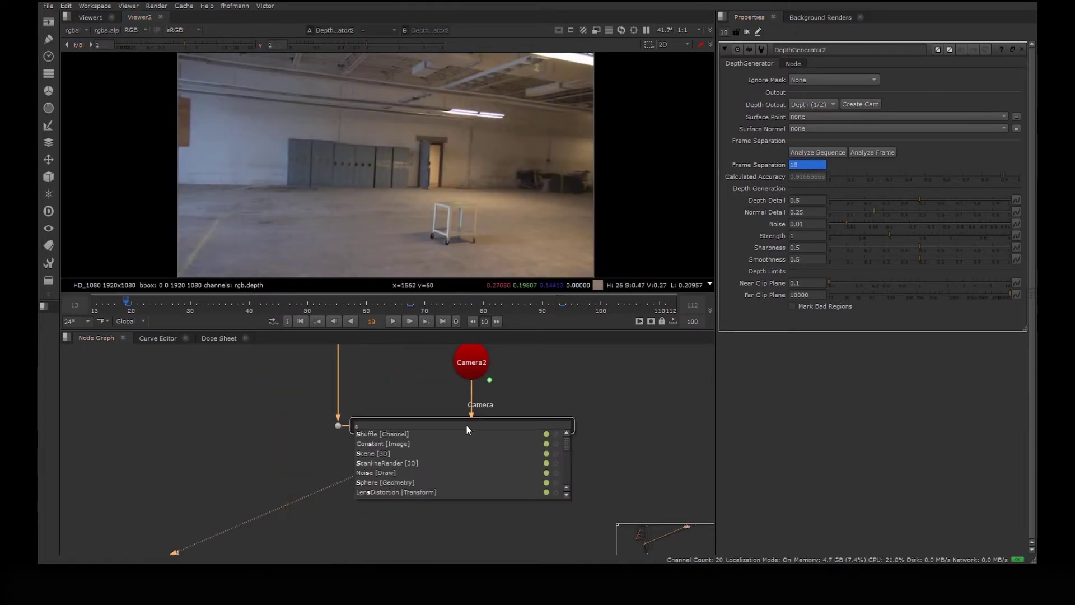
key("Return")
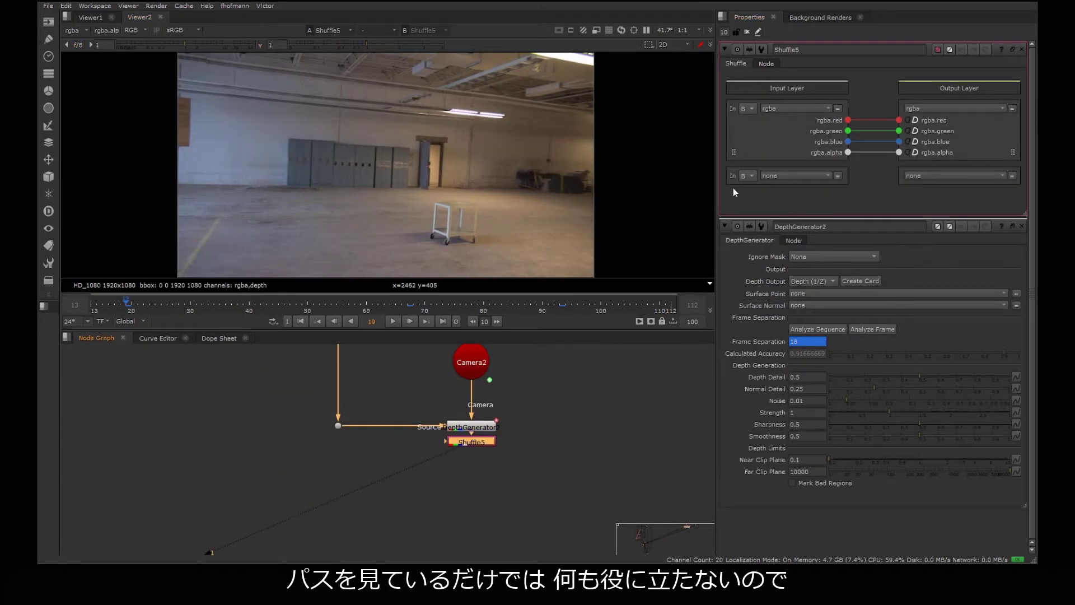
left_click(795, 109)
left_click(785, 165)
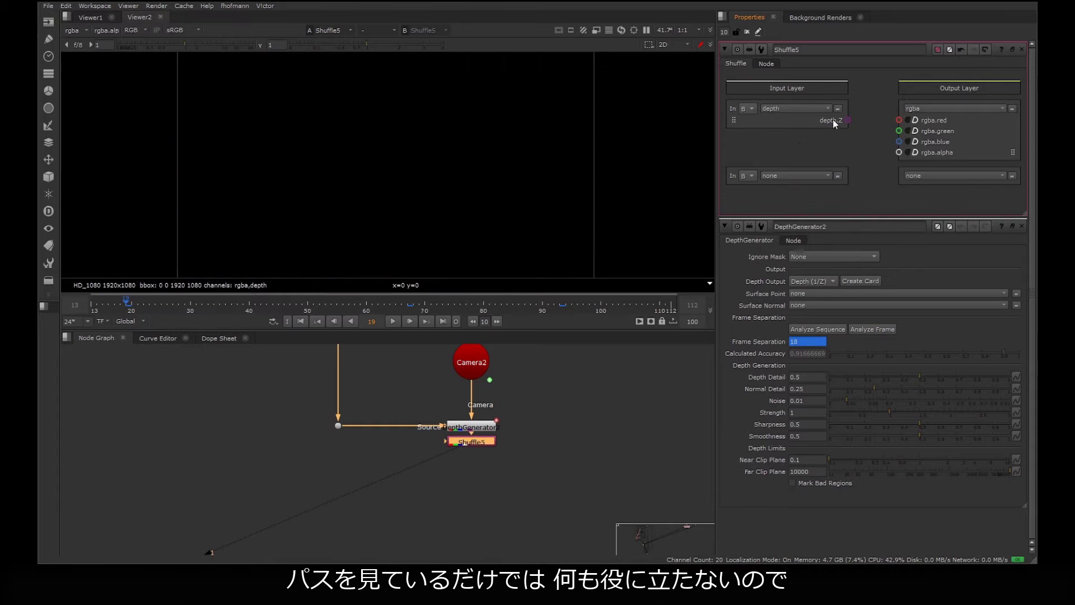
left_click_drag(849, 120, 903, 140)
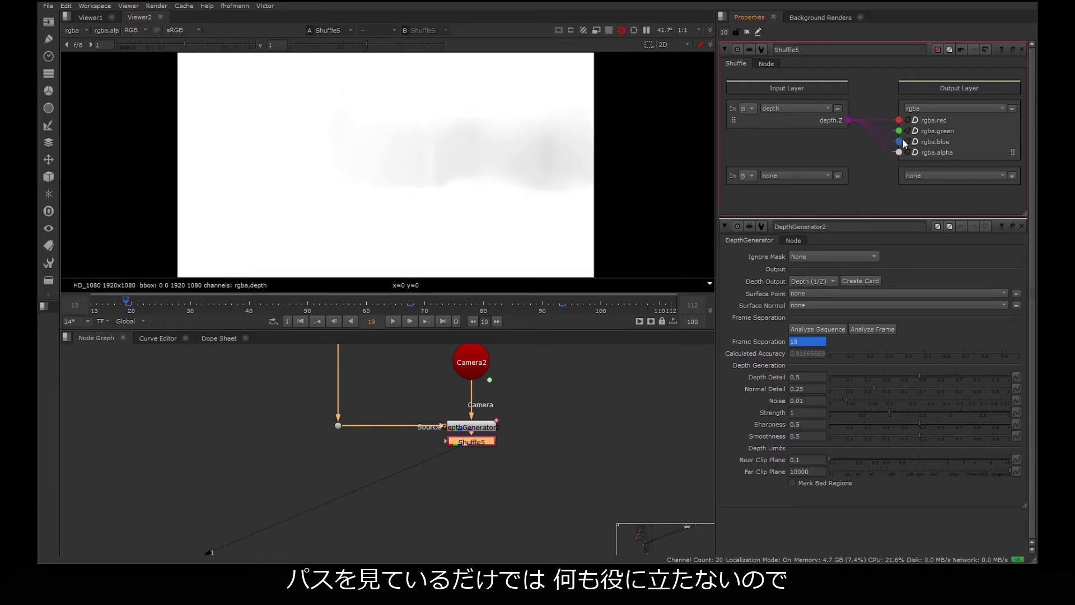
left_click(482, 477)
Add an Invert node below the Shuffle
key("Tab")
type("inver")
key("Return")
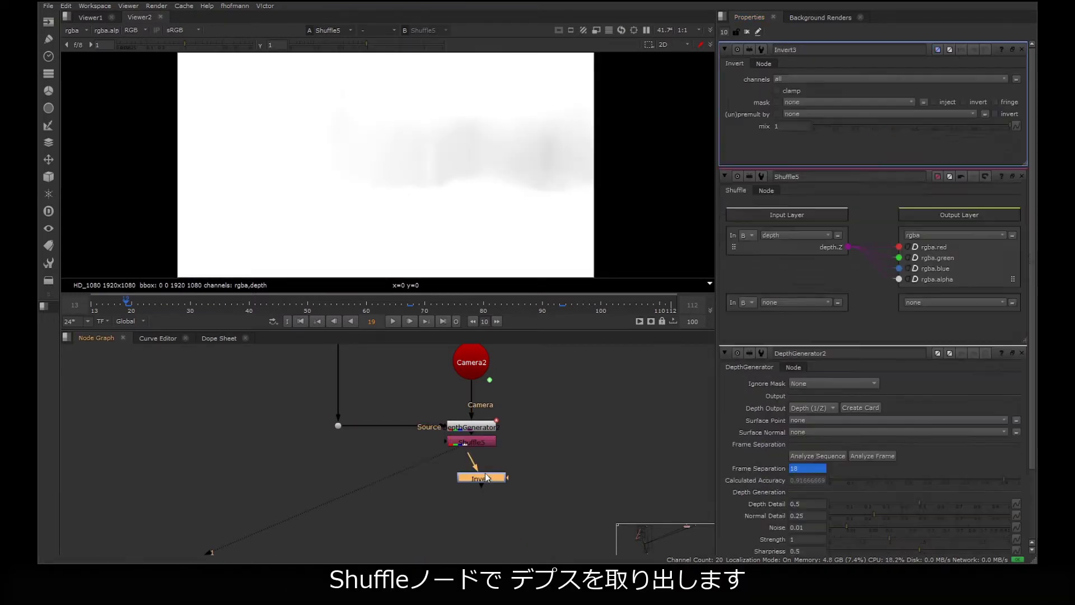
Connect Invert3 under Shuffle5 and add Grade7 after it
left_click_drag(485, 472, 471, 442)
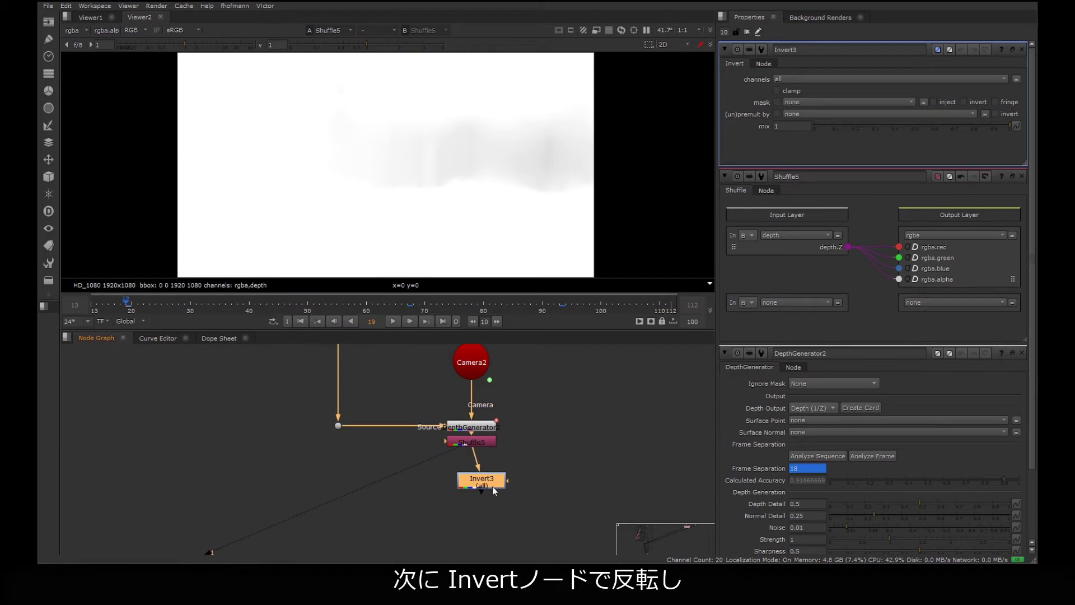
key("g")
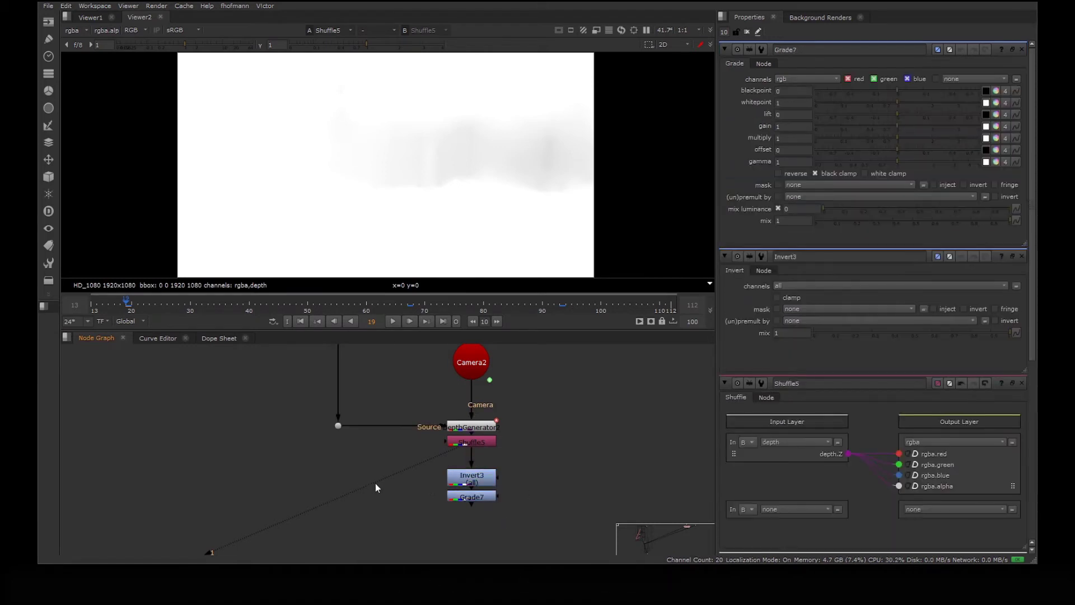
left_click_drag(375, 483, 437, 433)
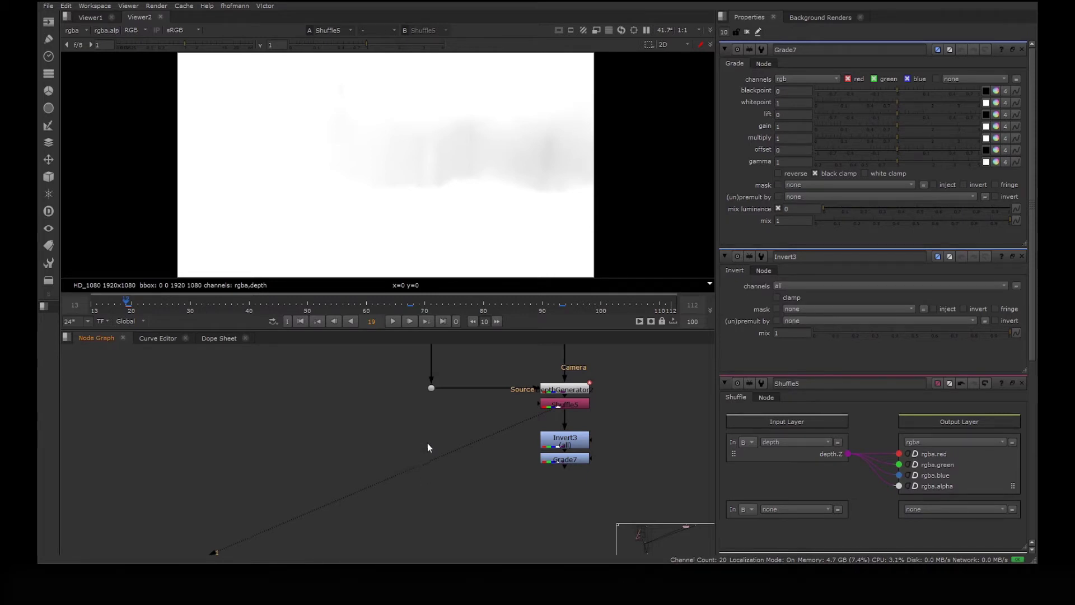
Add Grade8 on the Read4 plate, mask it with Grade7, and view its result
key("g")
left_click_drag(424, 424, 526, 435)
left_click(525, 435)
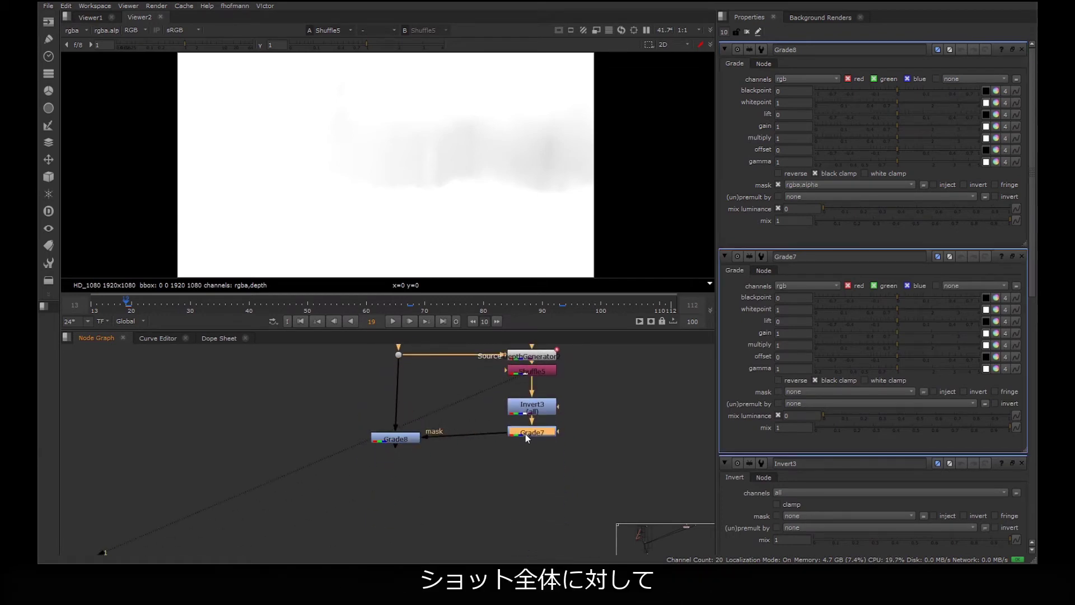
left_click(395, 438)
key("1")
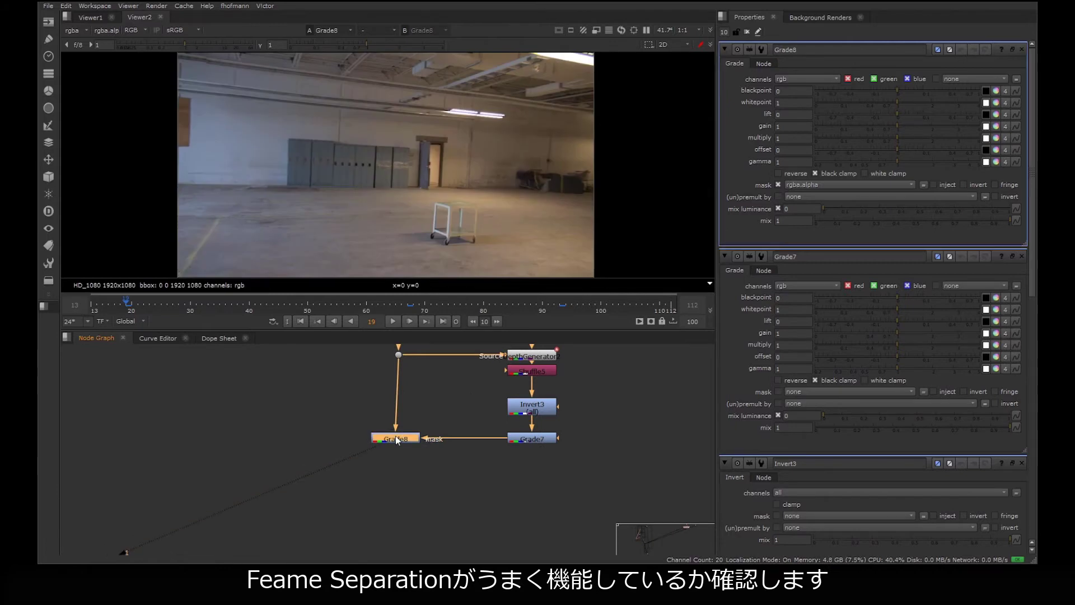
Tint Grade8's per-channel gamma towards orange, around 0.466
left_click(996, 162)
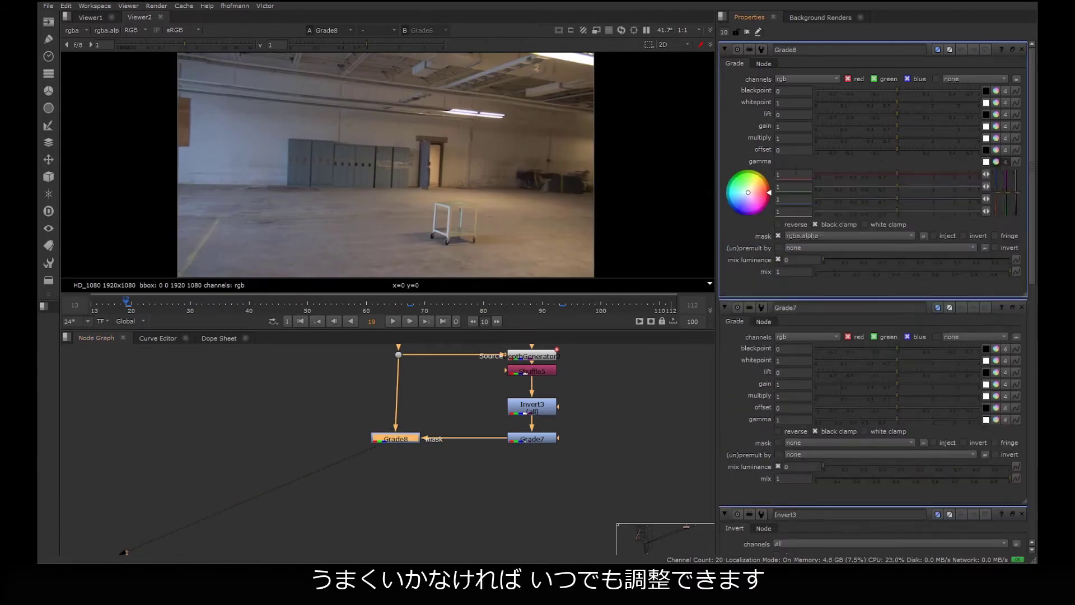
left_click_drag(751, 195, 987, 59)
left_click(478, 302)
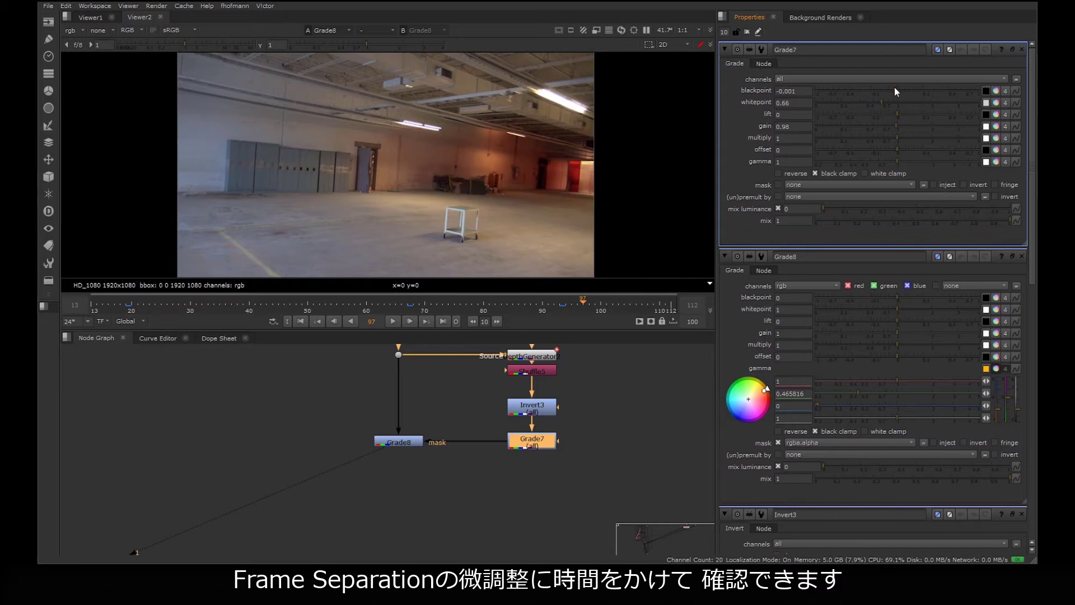
Set Grade7's blackpoint to -1 and whitepoint to 0.68, checking at frame 77
left_click_drag(895, 88, 806, 92)
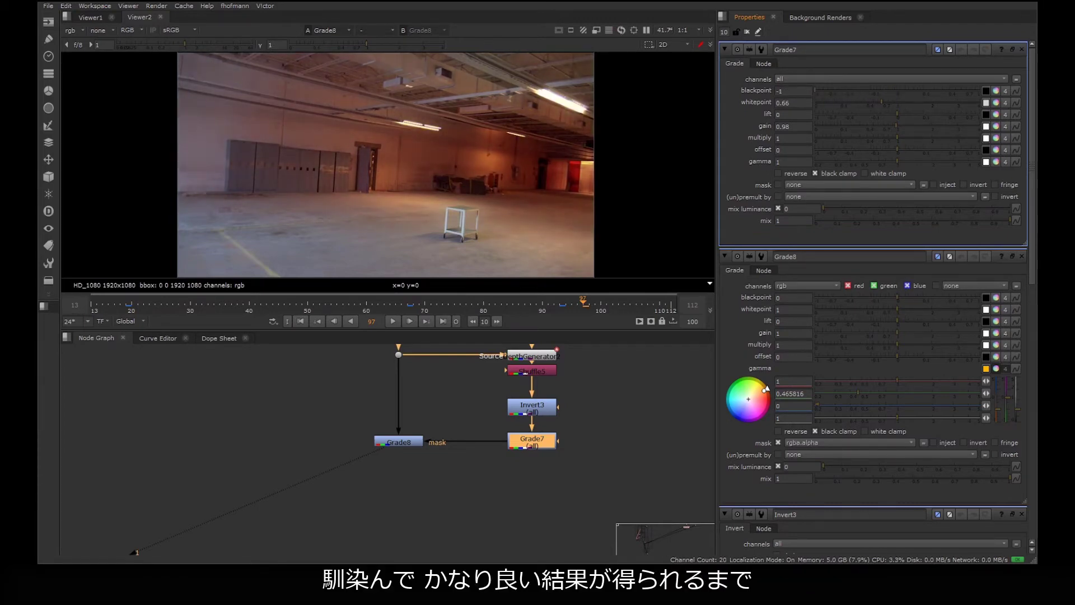
left_click_drag(872, 104, 888, 104)
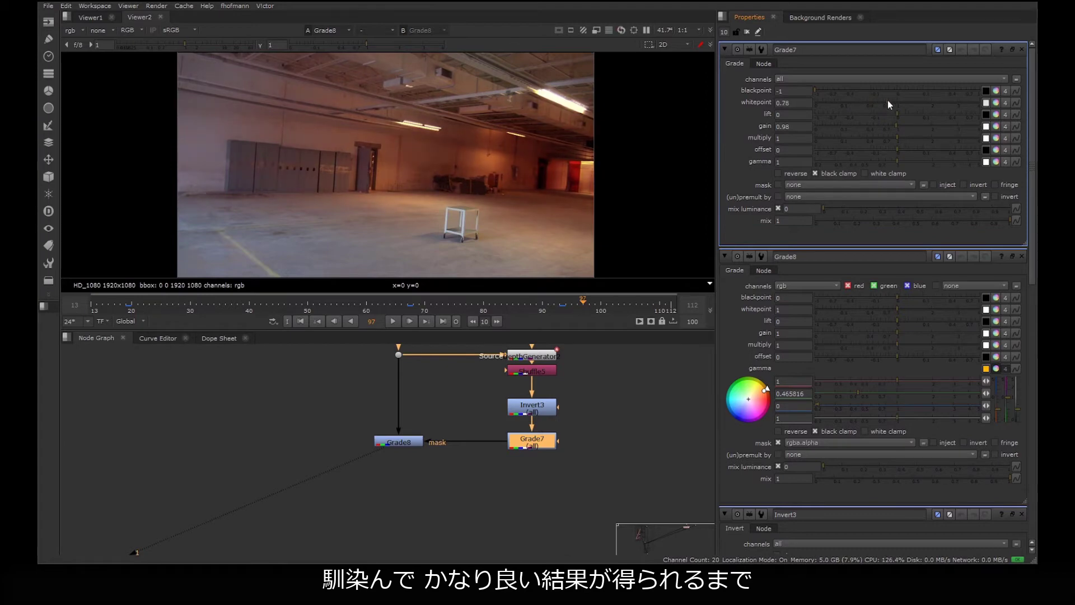
left_click(468, 302)
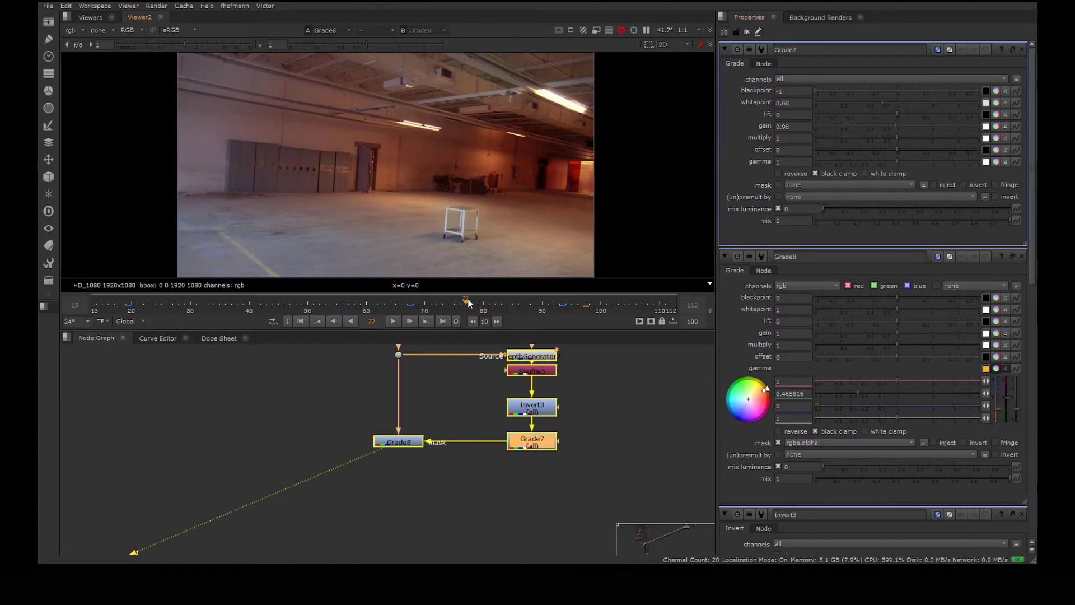
Test Depth Detail lower (about 0.39) and higher, then type 0.5 back in
left_click(270, 301)
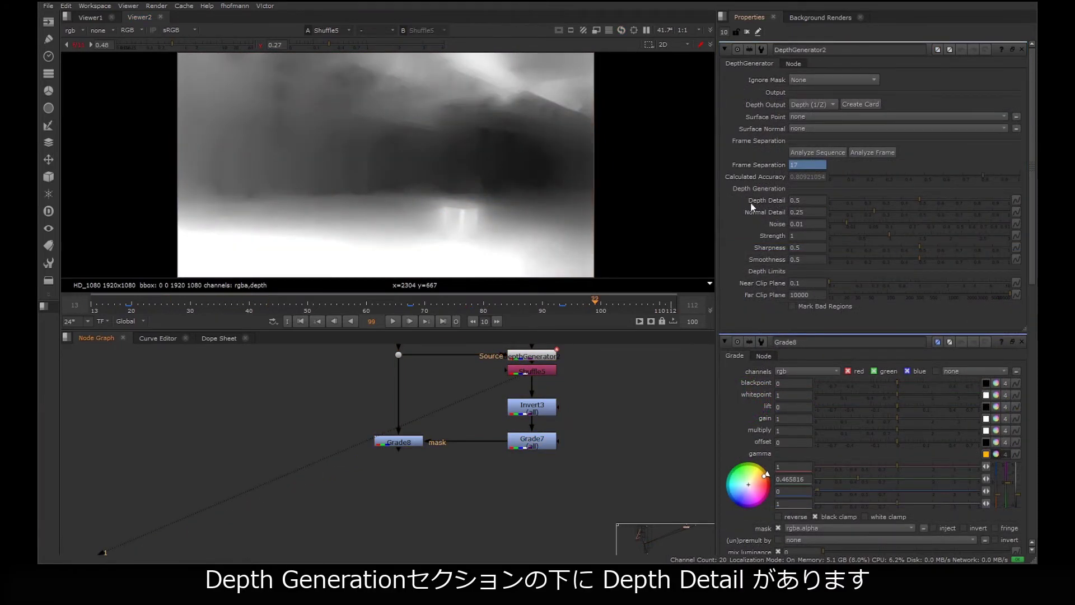
left_click(806, 200)
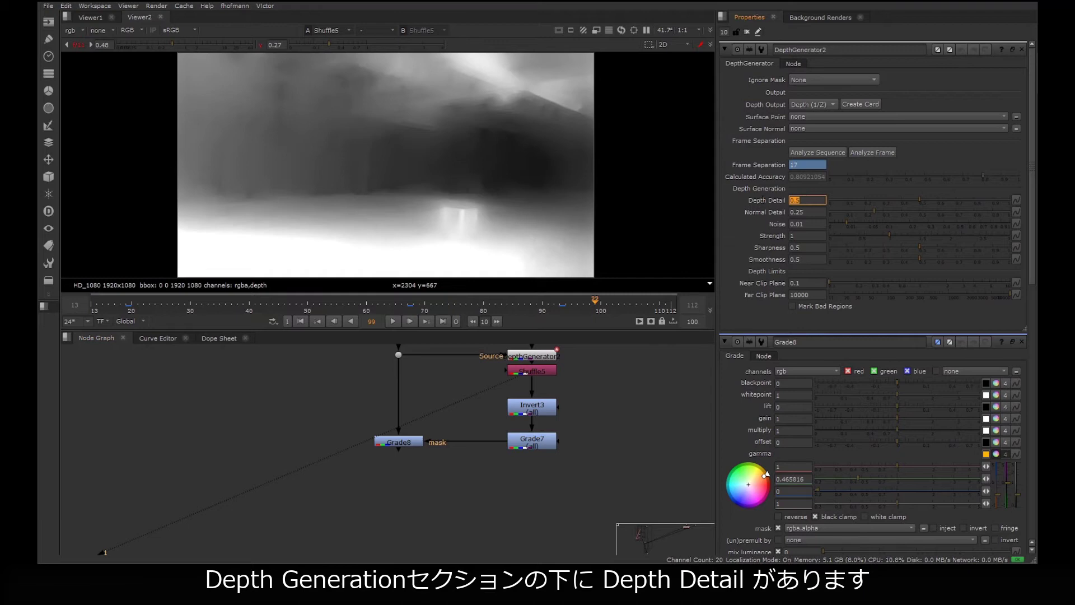
left_click(762, 199)
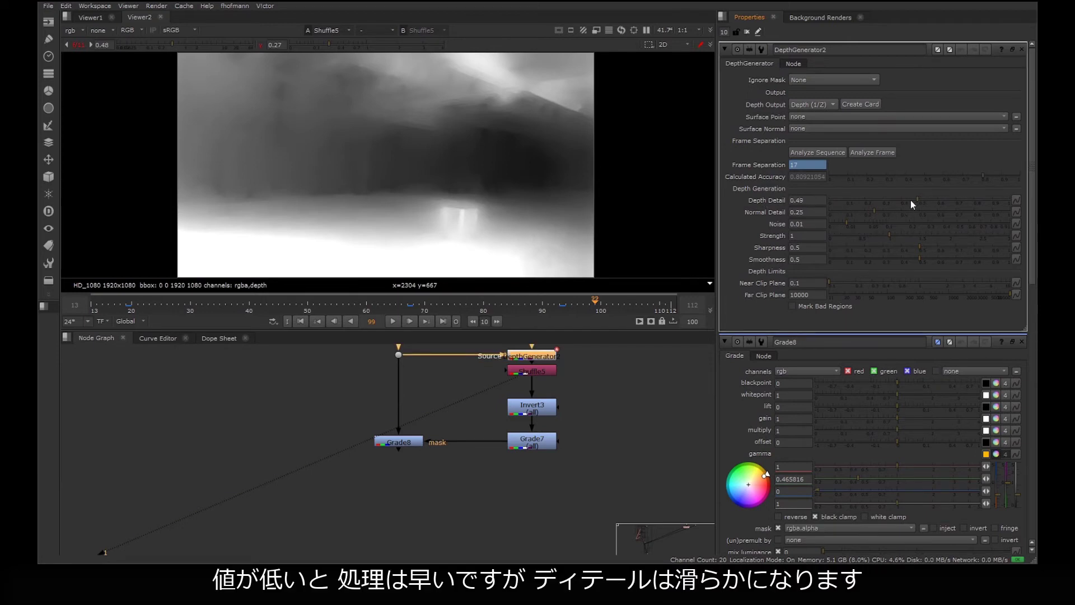
left_click_drag(911, 200, 898, 200)
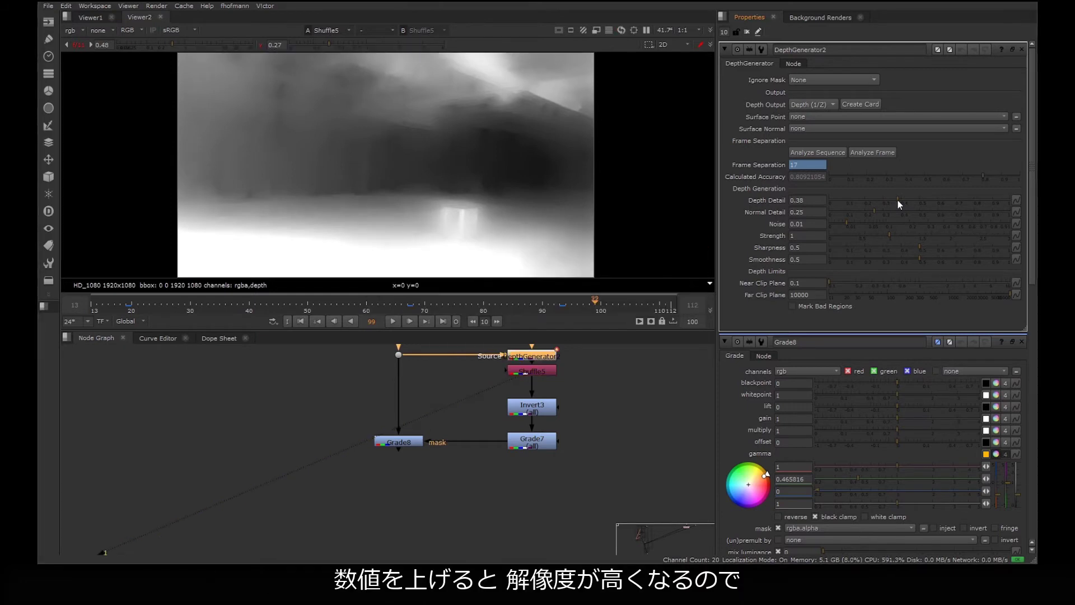
left_click_drag(899, 200, 969, 203)
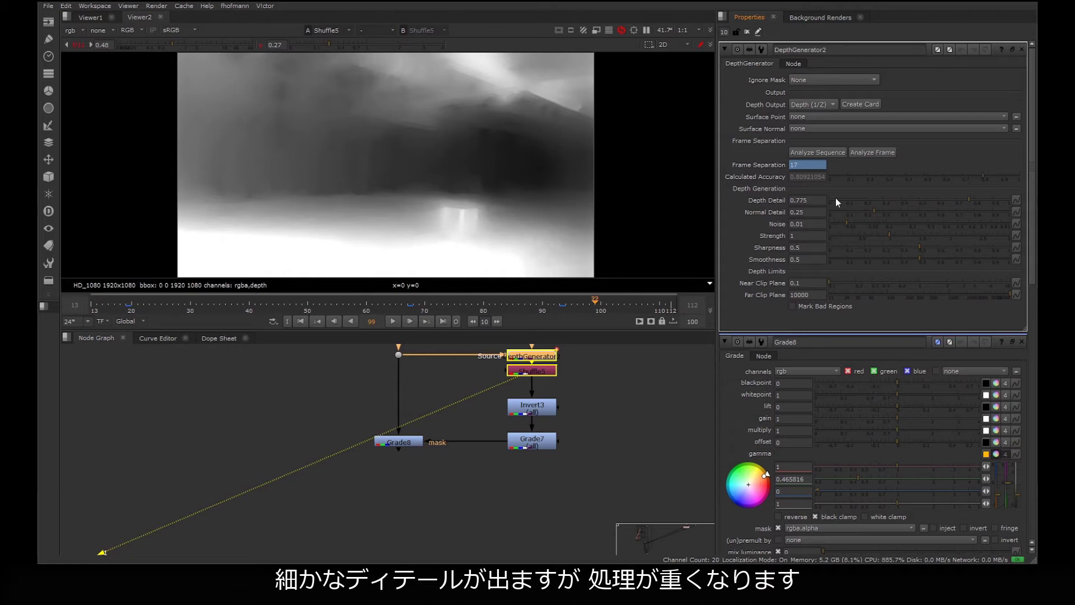
double_click(807, 200)
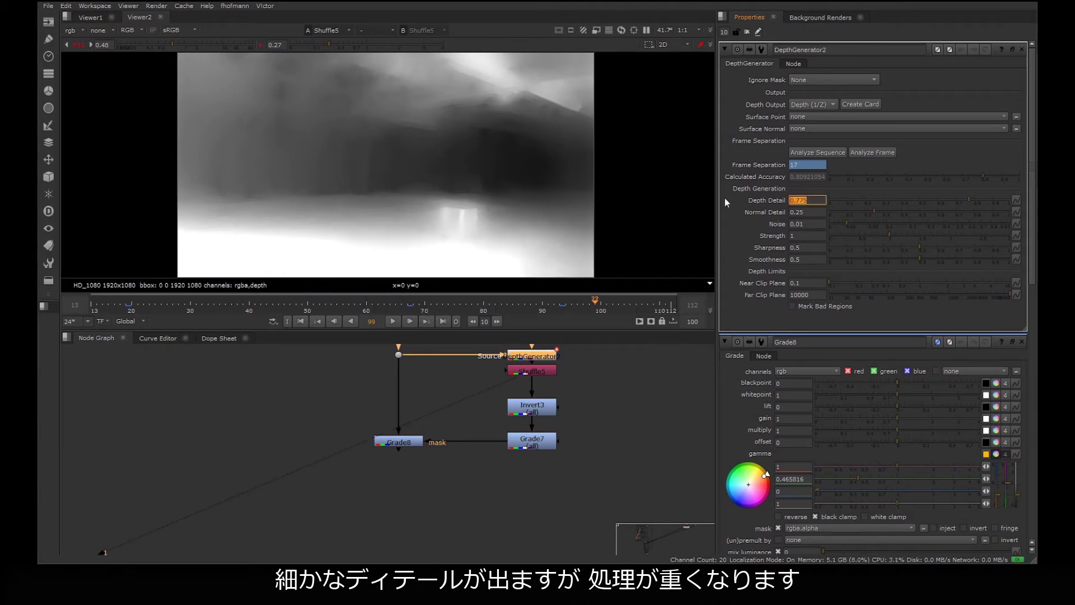
type("0.5")
key("Return")
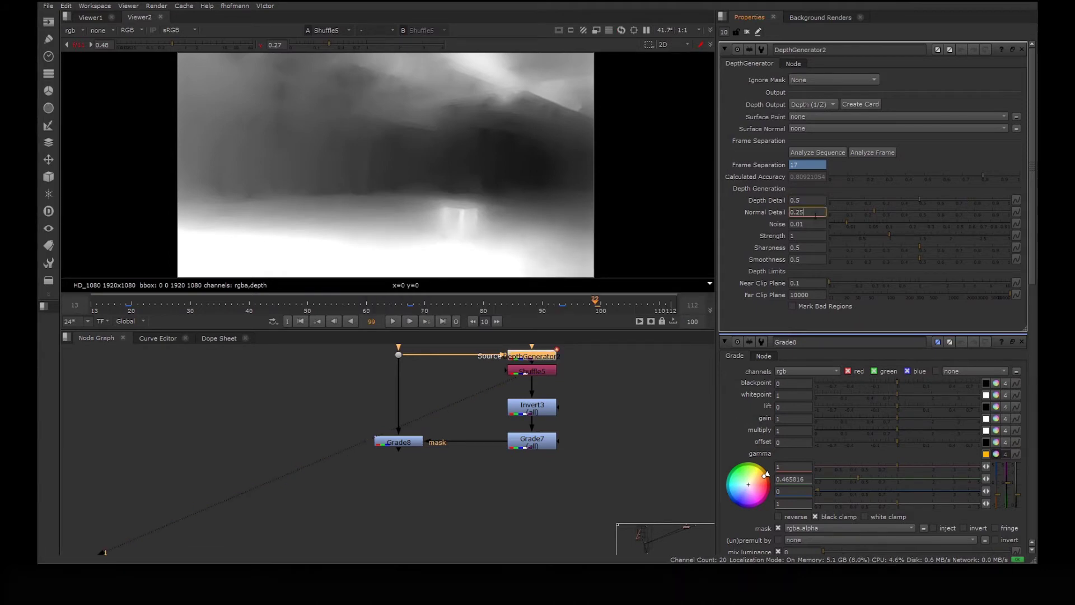
left_click(819, 214)
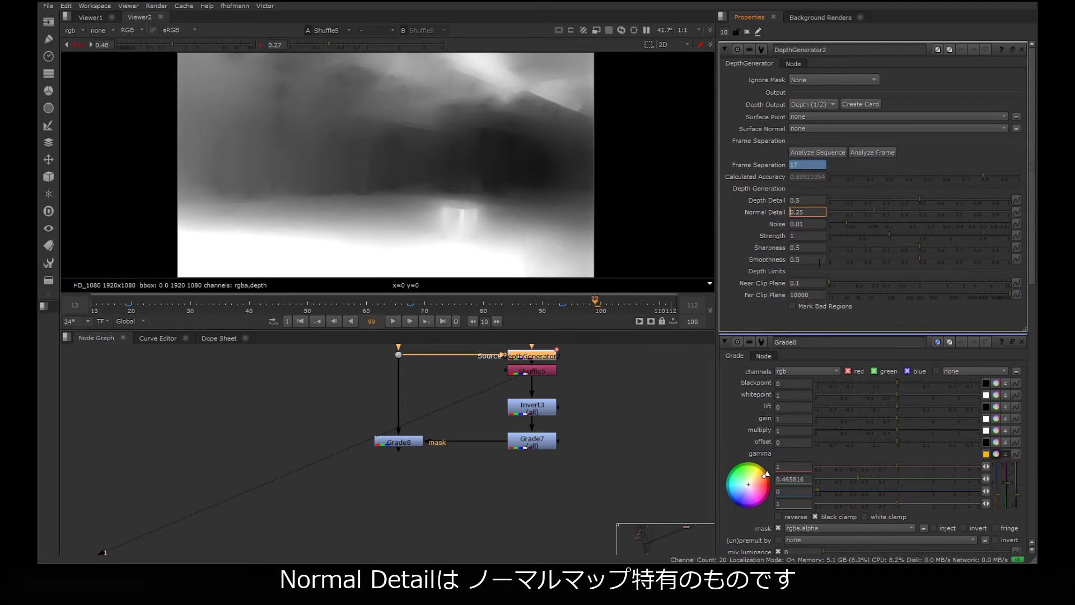
scroll(432, 179, "up", 3)
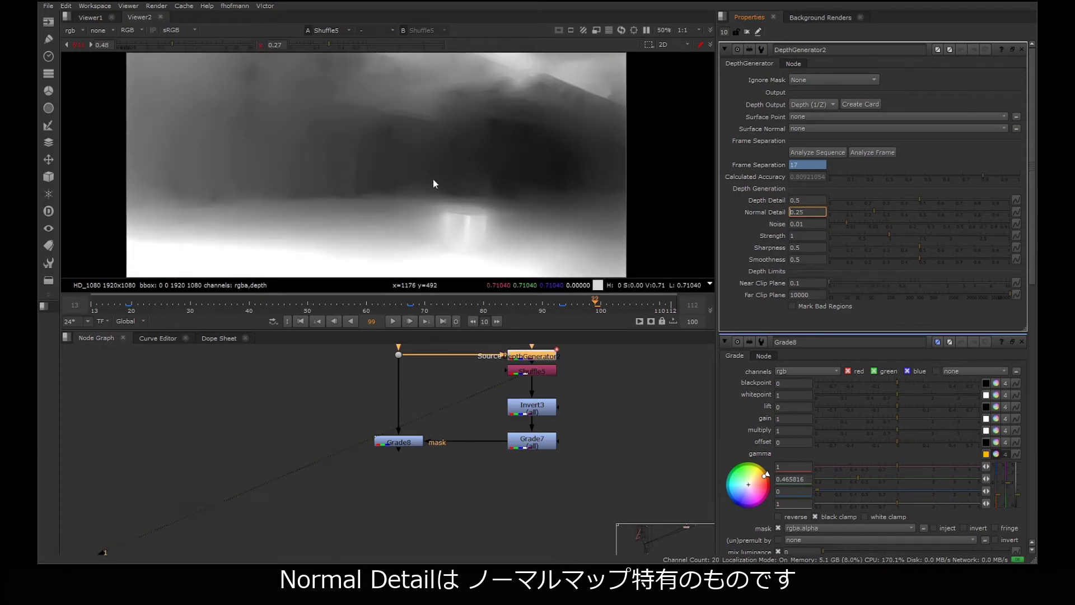
key("Tab")
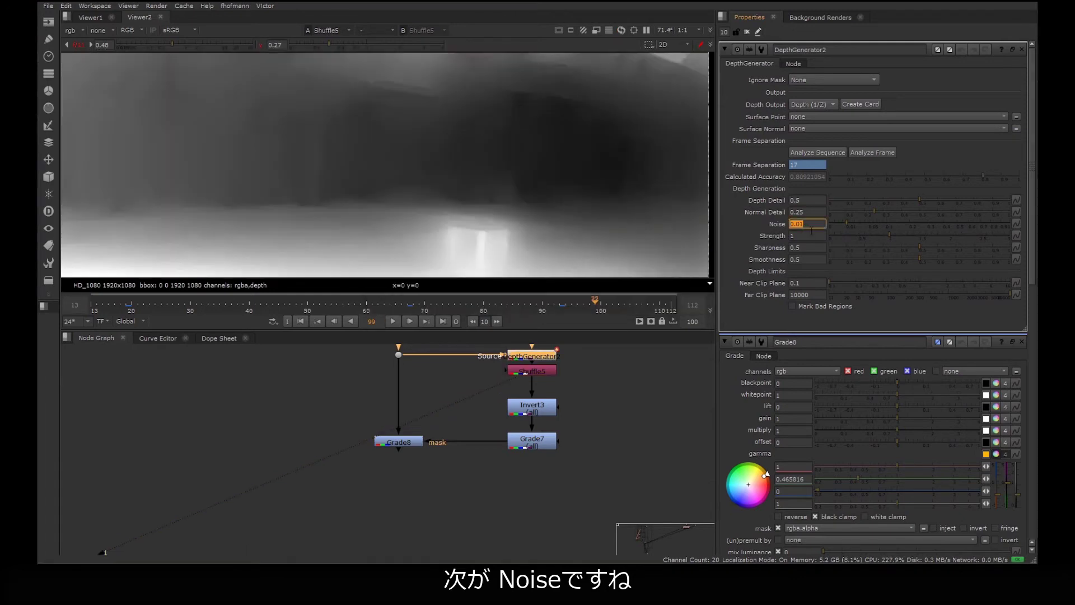
left_click_drag(280, 224, 327, 123)
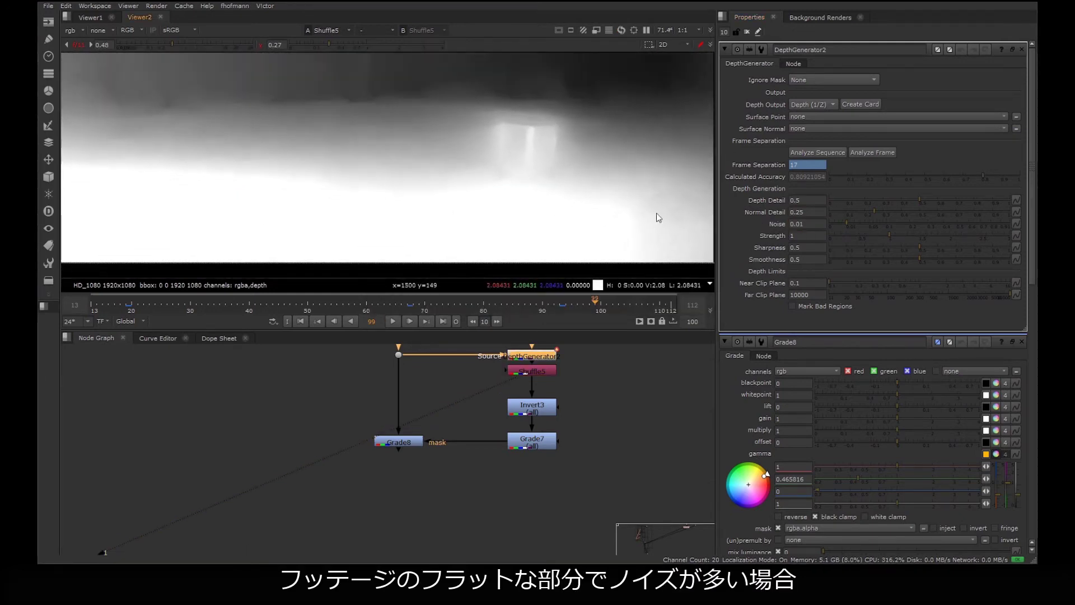
left_click(801, 223)
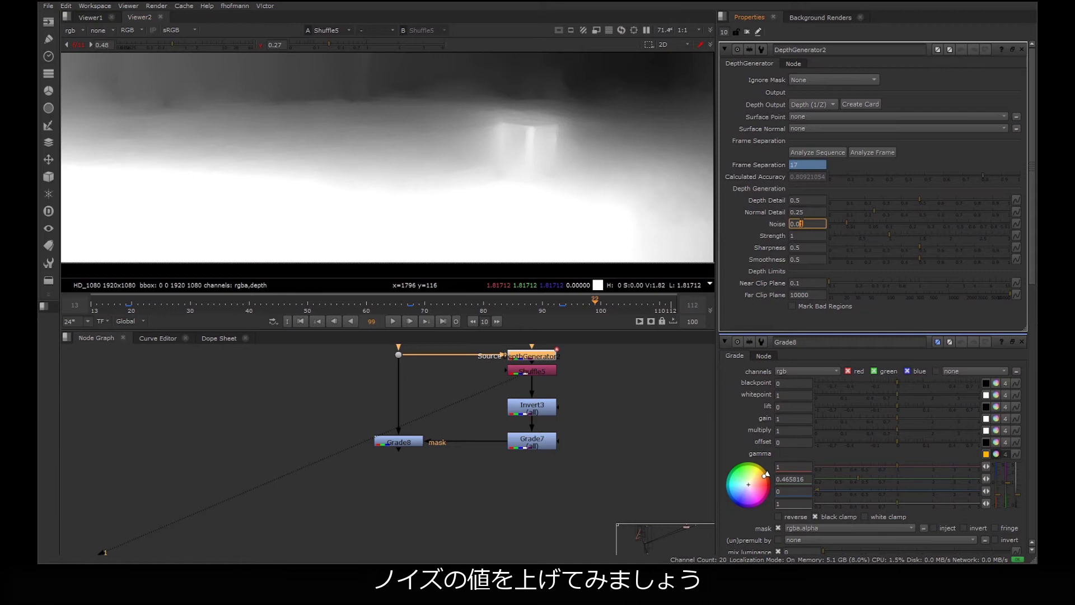
key("Up")
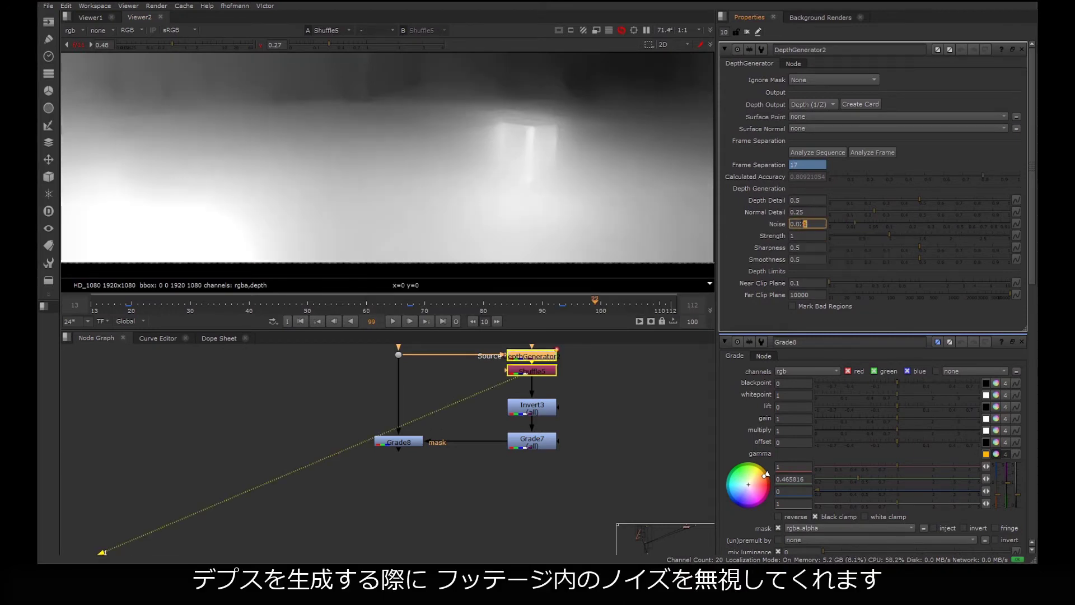
key("Up")
key("Up")
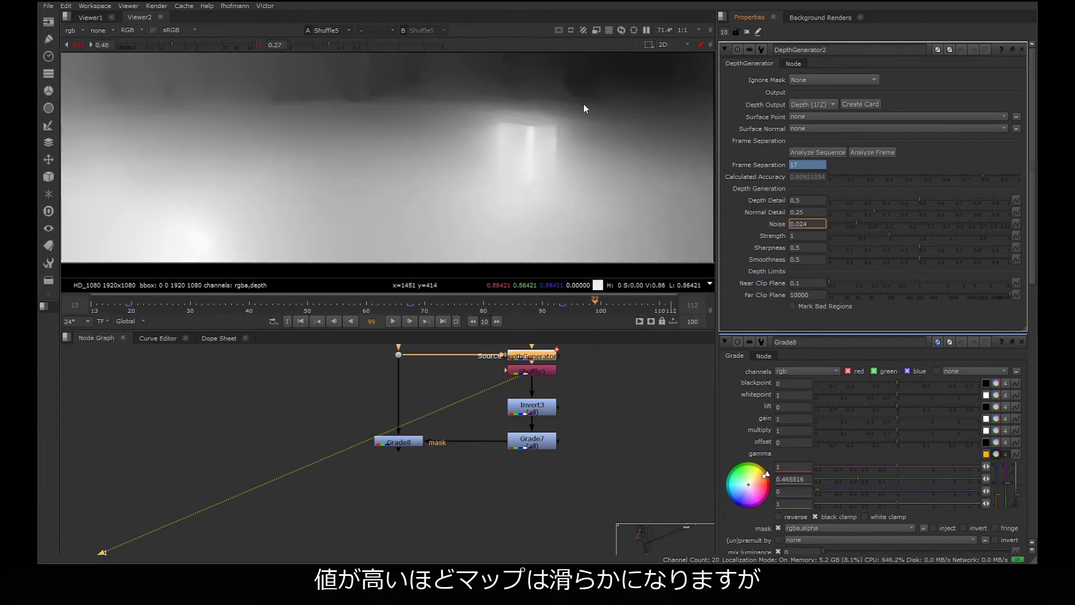
right_click(810, 222)
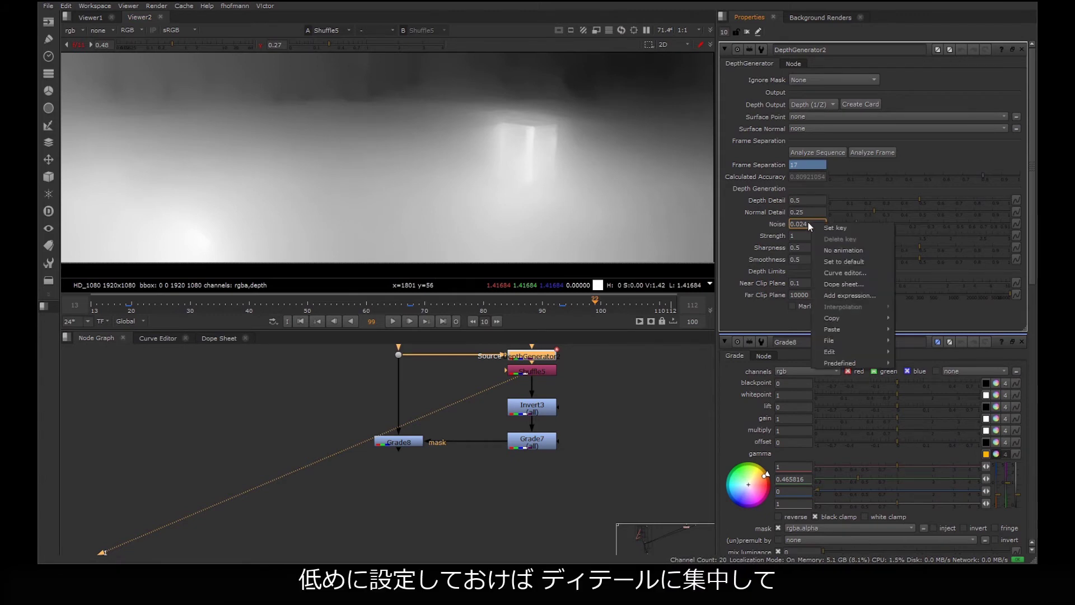
left_click(800, 224)
left_click_drag(800, 224, 808, 223)
type("01")
key("Return")
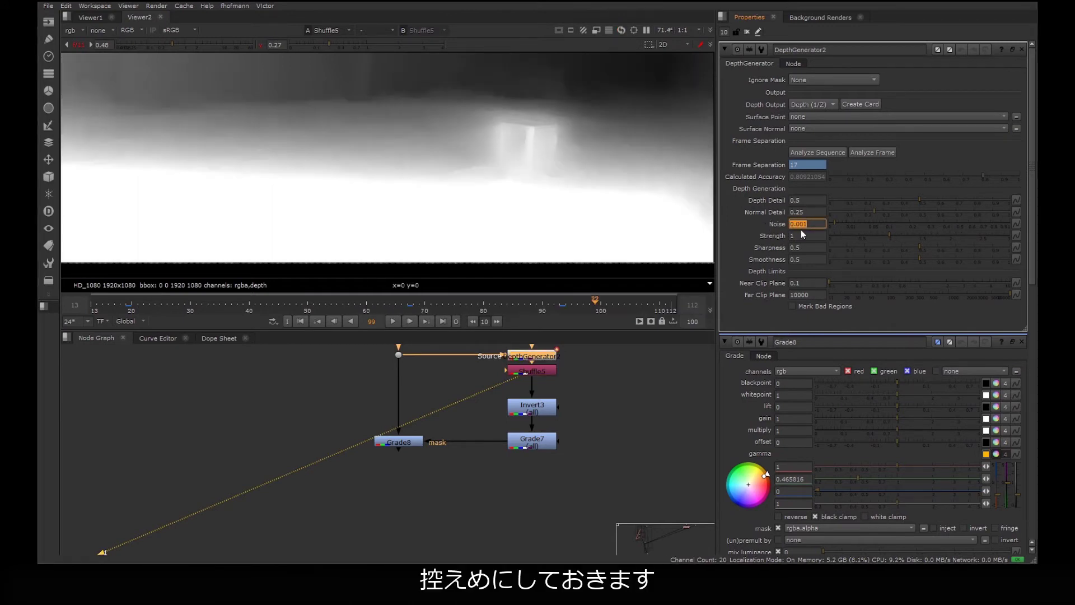
right_click(819, 223)
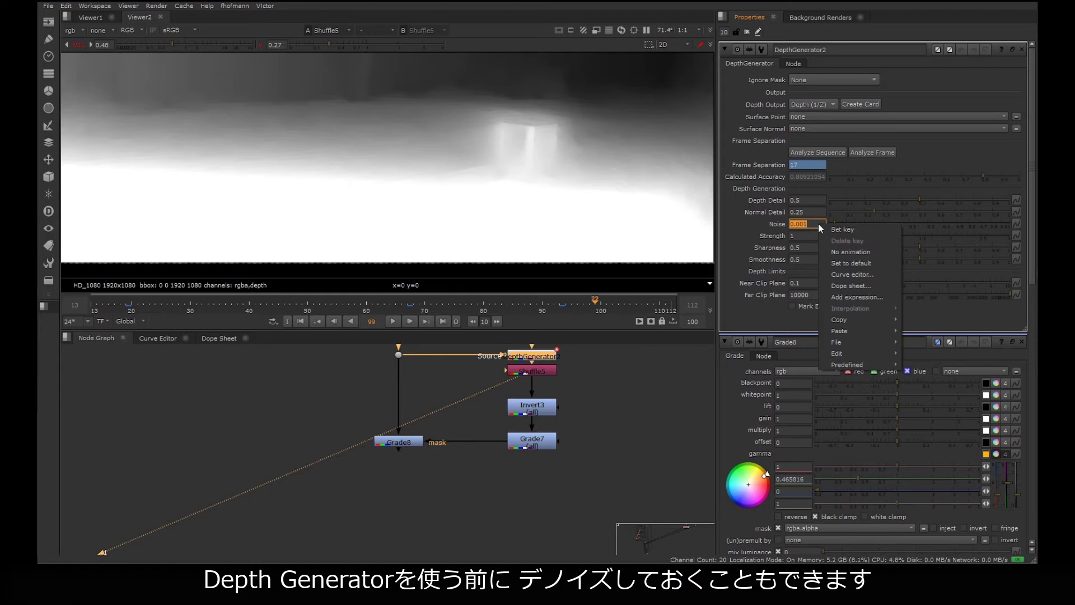
left_click(843, 263)
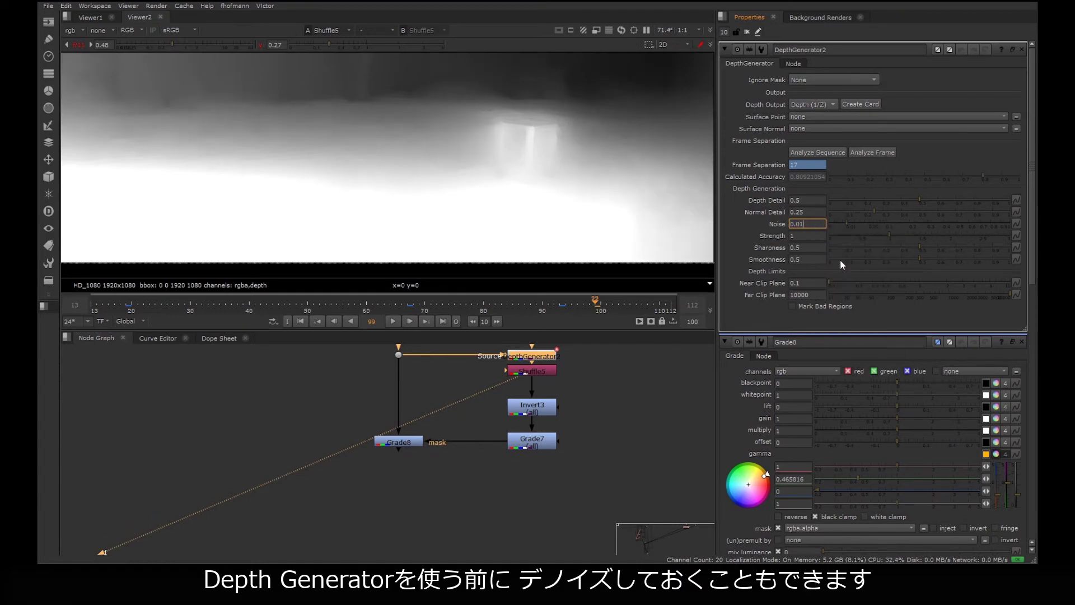
Drag Strength up to 1.84 and Sharpness to 0.87, trying Smoothness at 0.6 before settling on 0.295
left_click(808, 236)
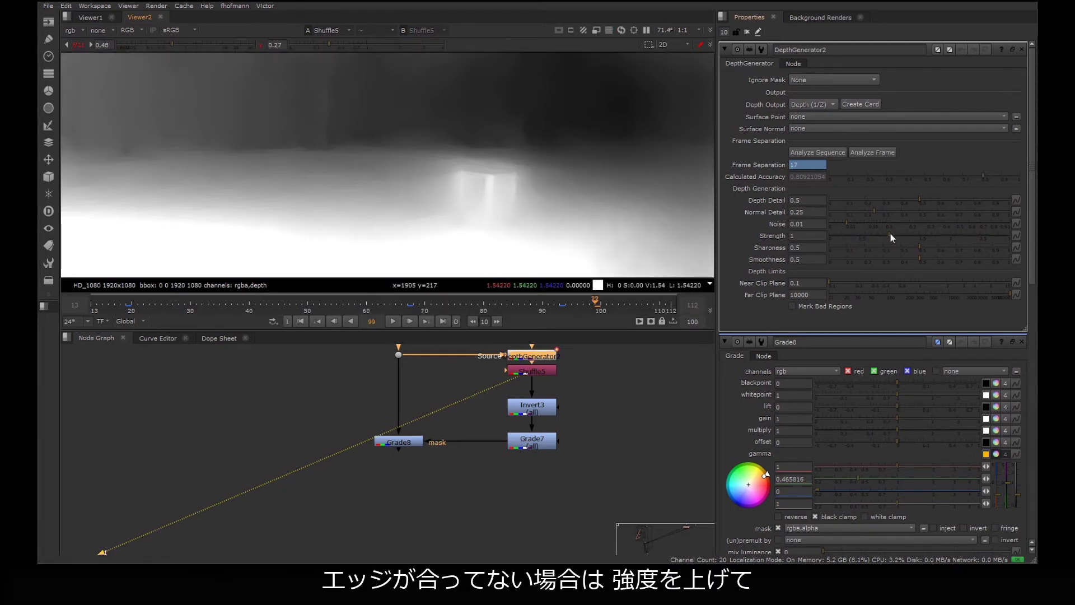
left_click_drag(890, 235, 939, 237)
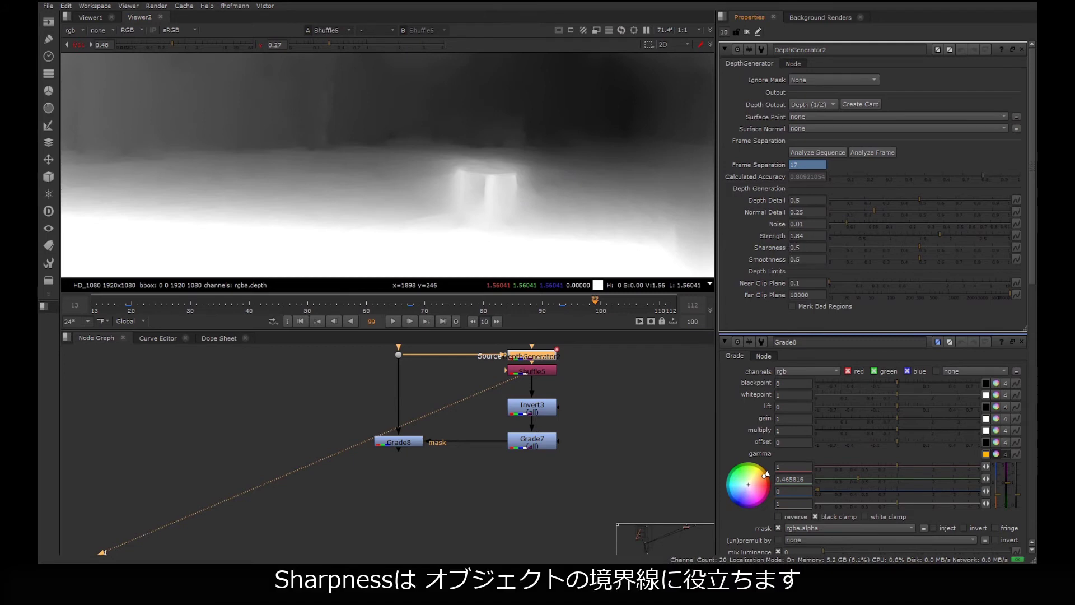
left_click_drag(918, 250, 971, 247)
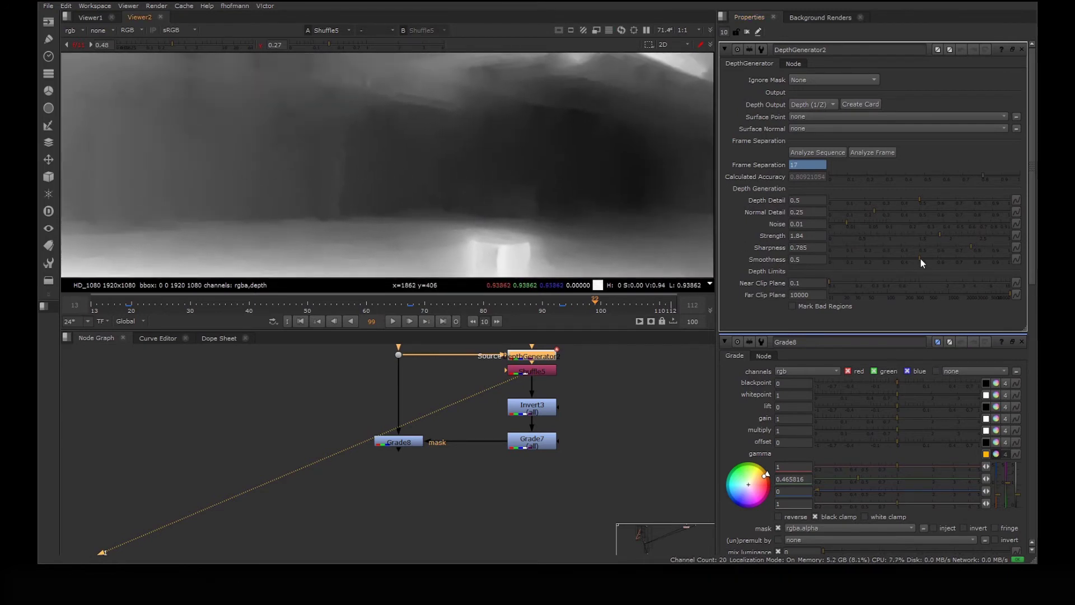
left_click_drag(919, 258, 939, 259)
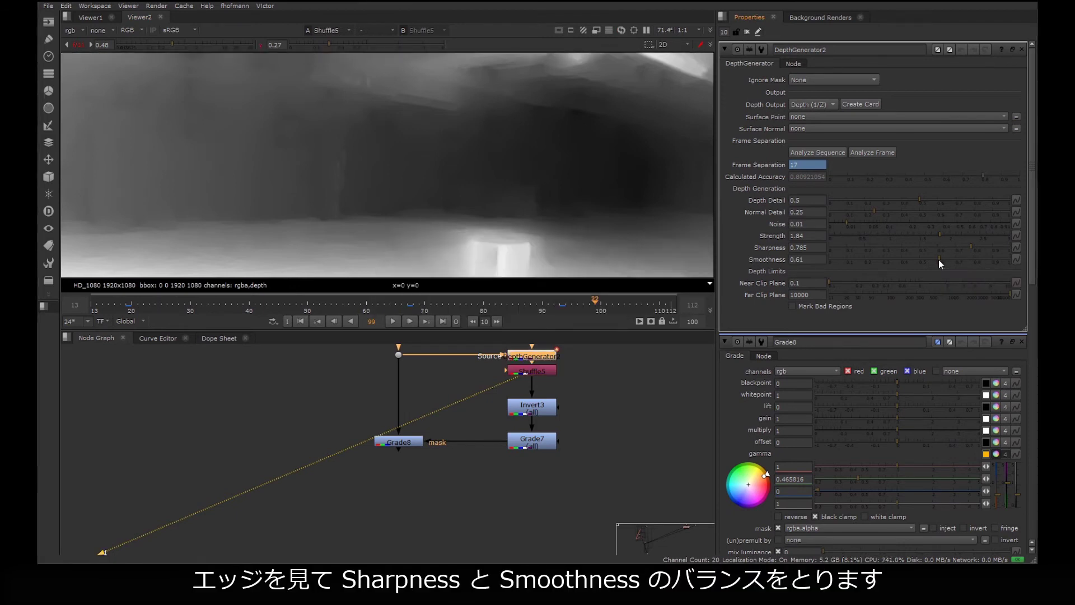
scroll(370, 181, "up", 3)
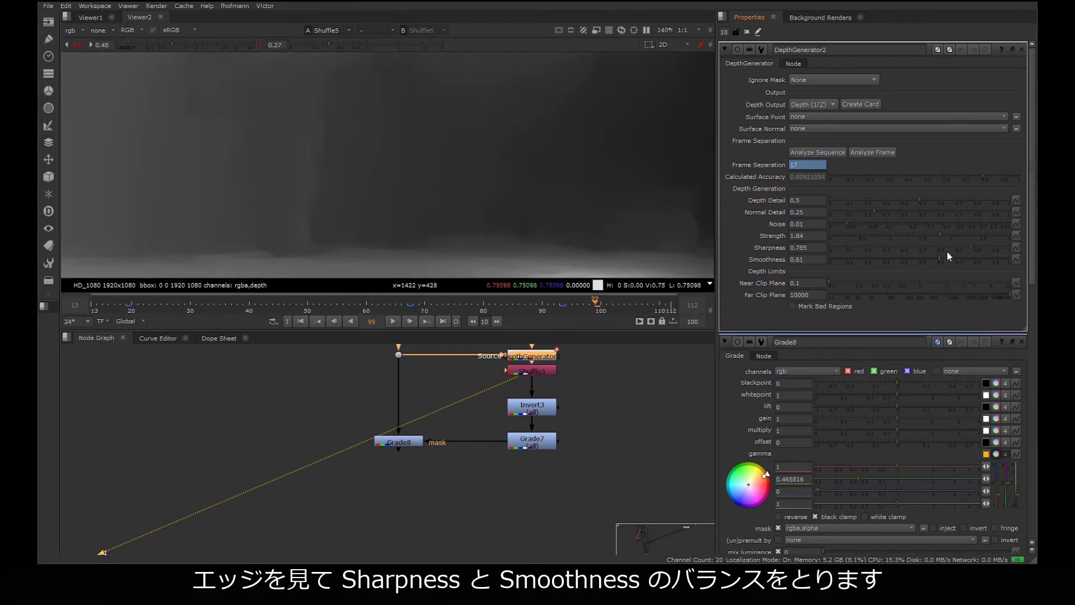
left_click_drag(974, 252, 985, 254)
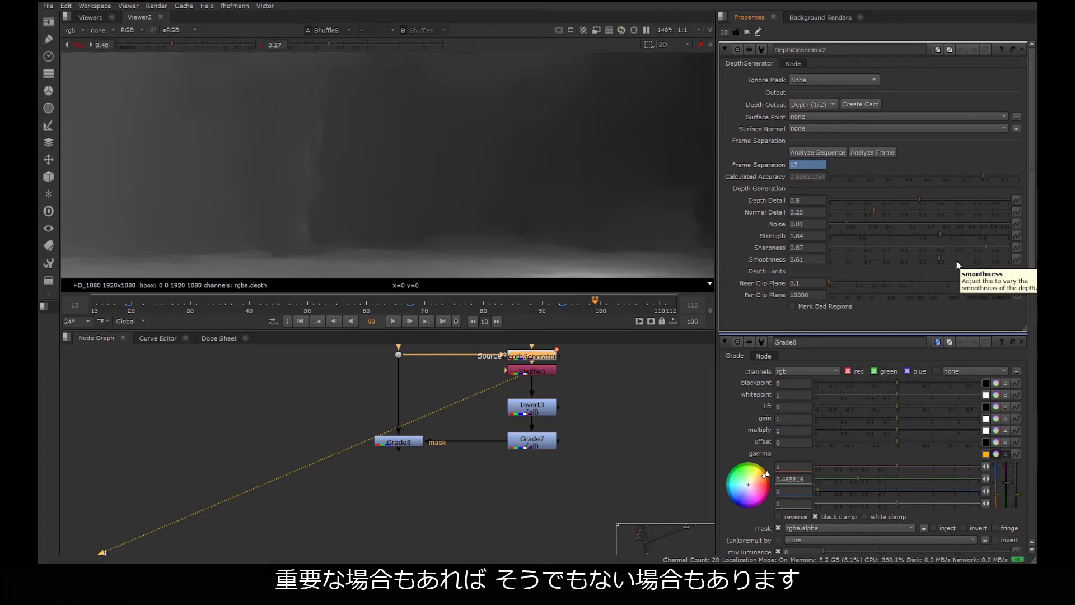
left_click_drag(937, 260, 917, 259)
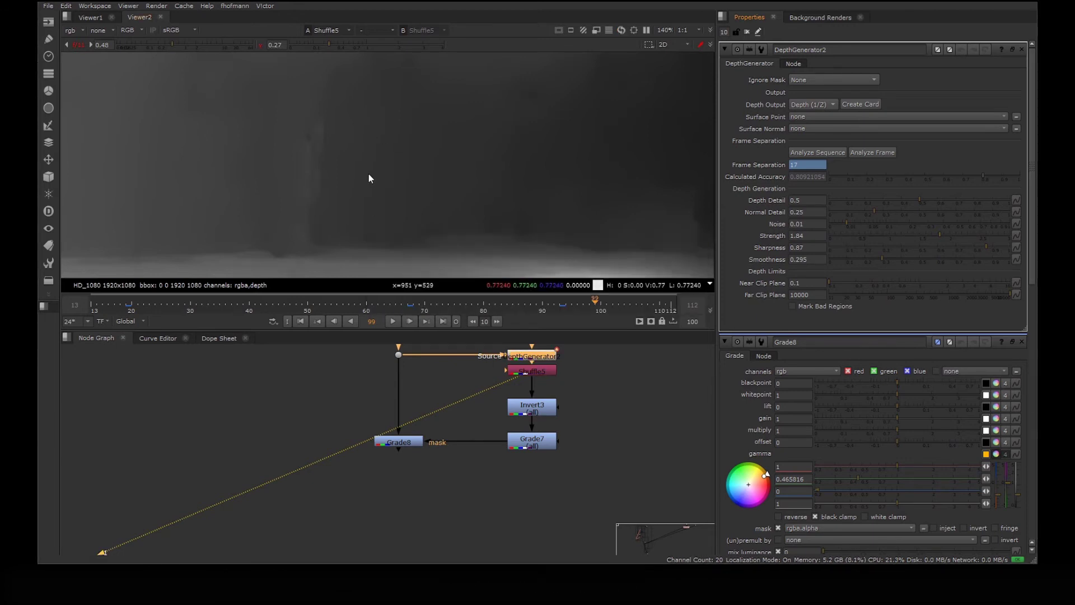
Set DepthGenerator2's Far Clip Plane to 1 and turn on Mark Bad Regions
scroll(456, 168, "down", 3)
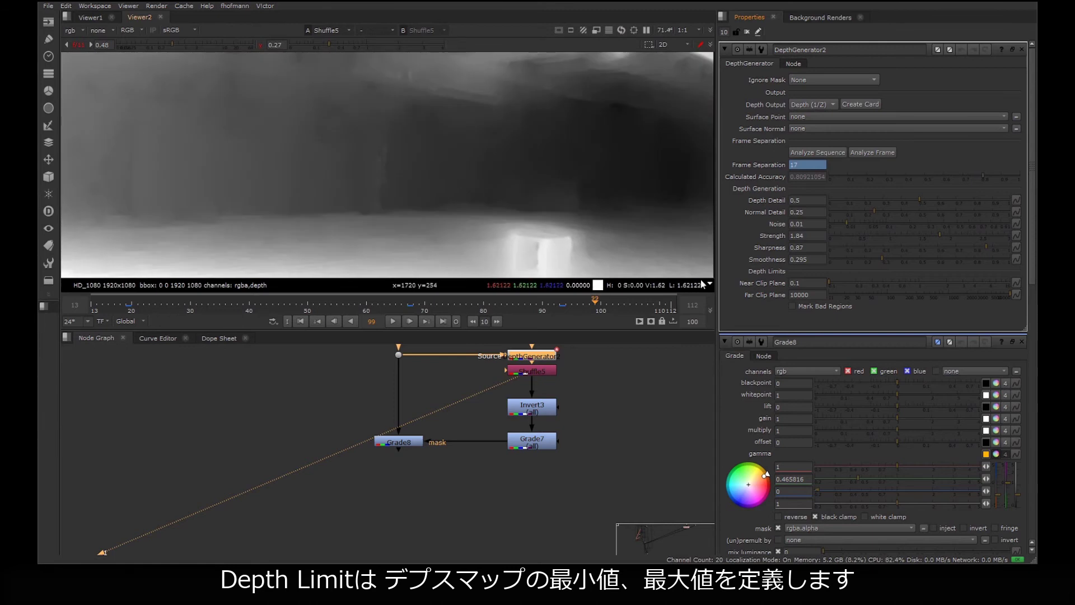
left_click(816, 293)
type("1")
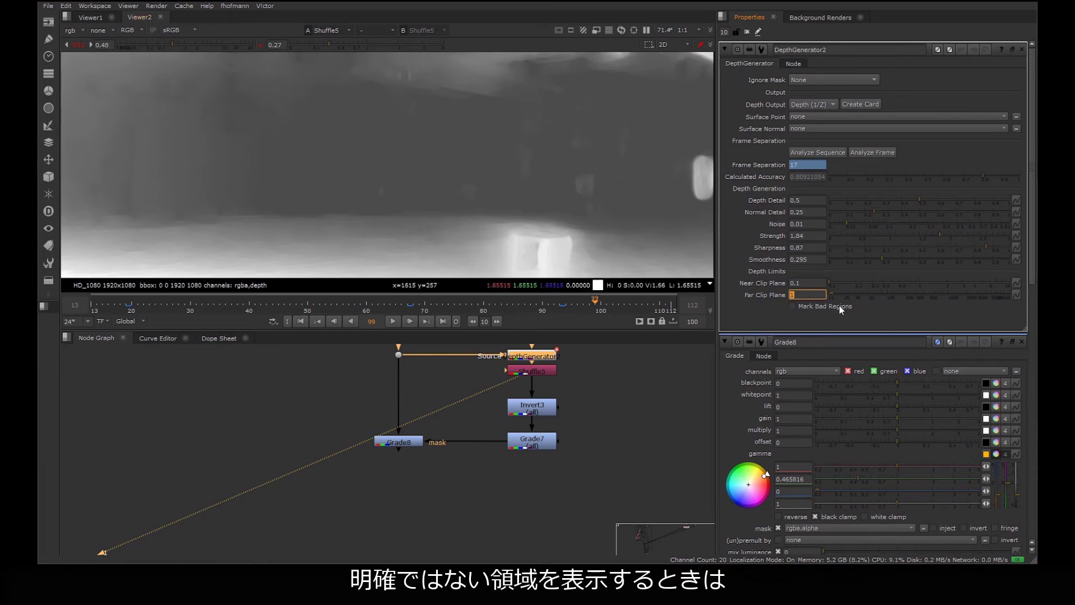
left_click(793, 306)
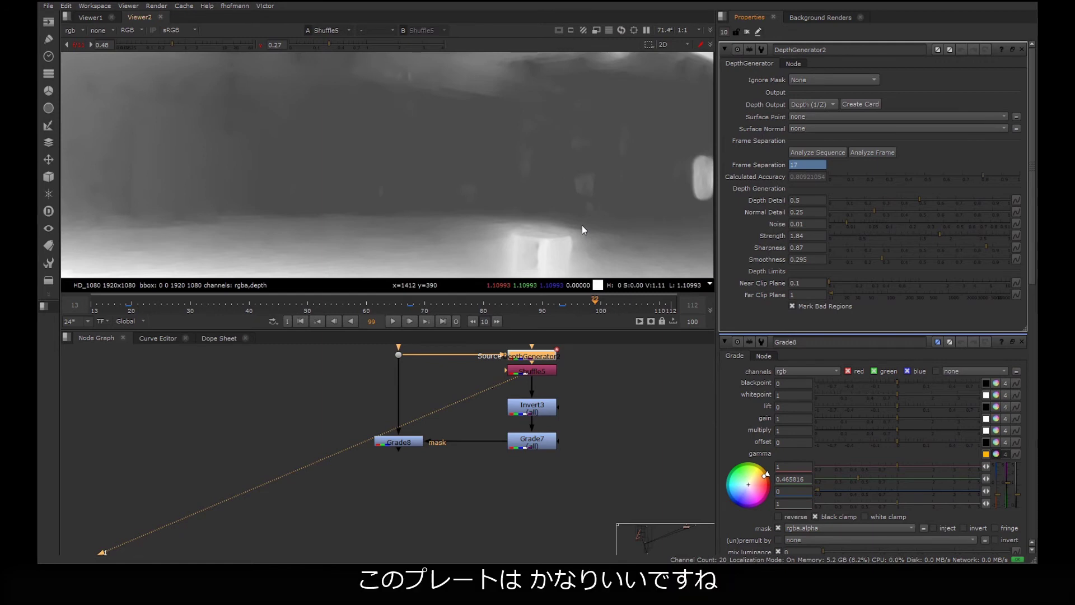
Return Strength to 1 and Sharpness to 0.5
type("1")
key("Tab")
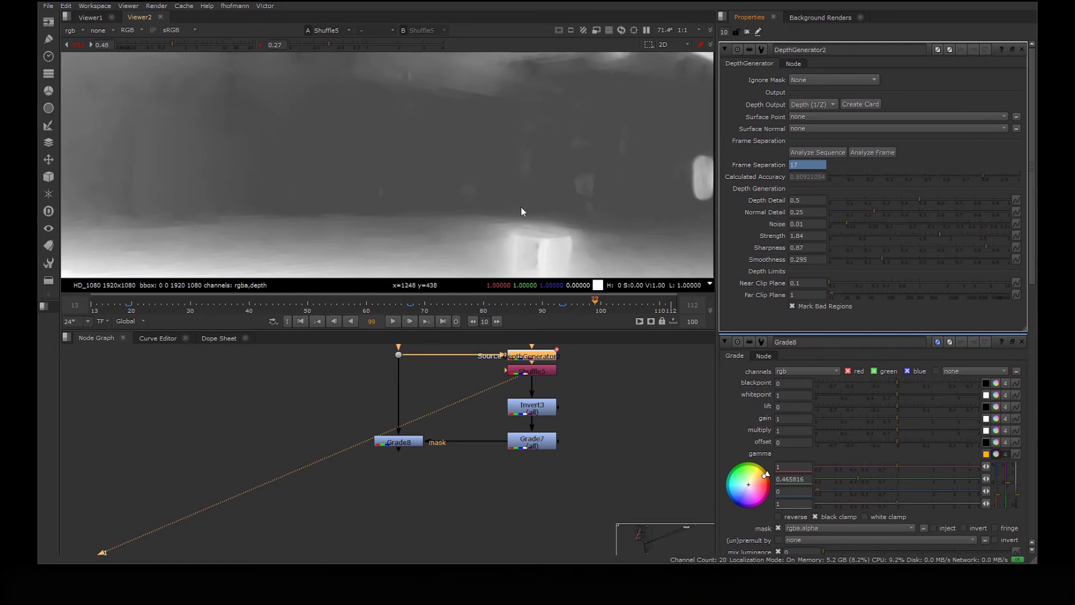
type("0.5")
left_click(814, 258)
right_click(814, 259)
Reset Smoothness to 0.5 and Far Clip Plane to 10000
left_click(856, 295)
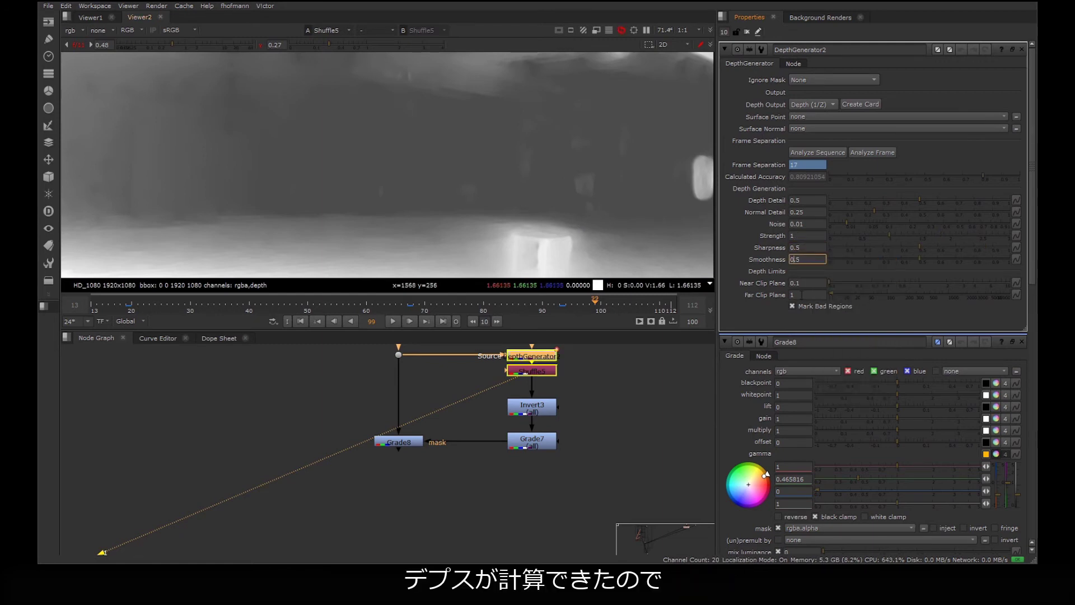
right_click(813, 297)
left_click(853, 333)
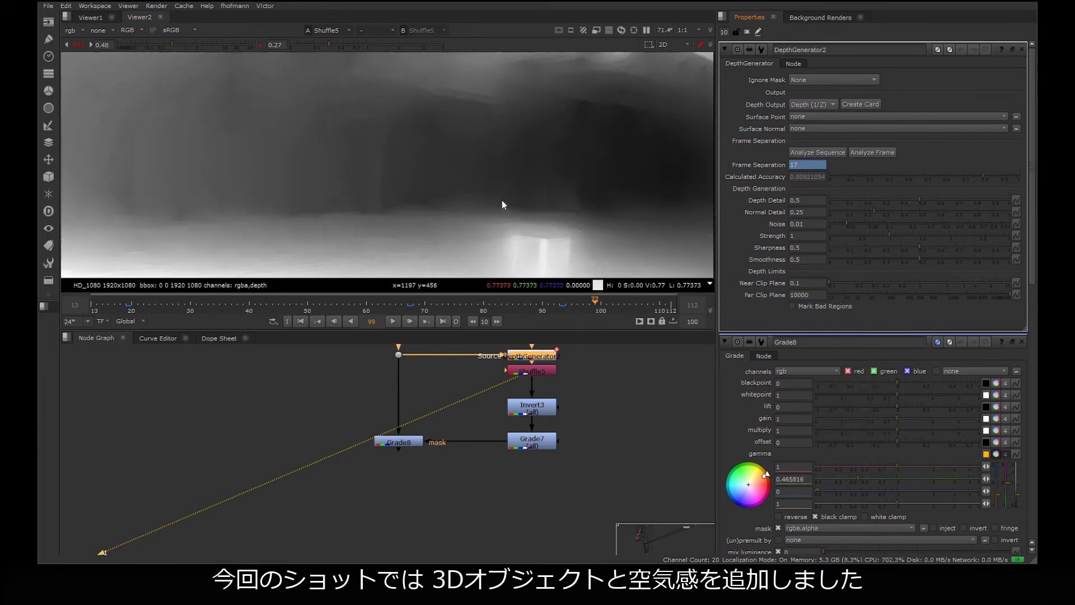
Zoom out to the whole frame and move to frame 38
key("minus")
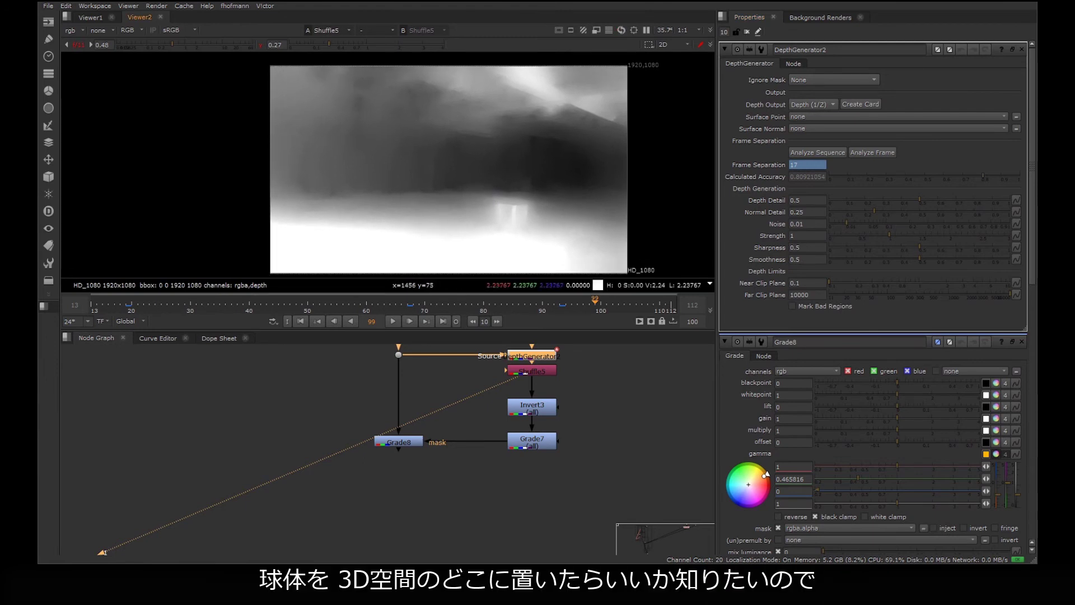
left_click_drag(592, 372, 494, 486)
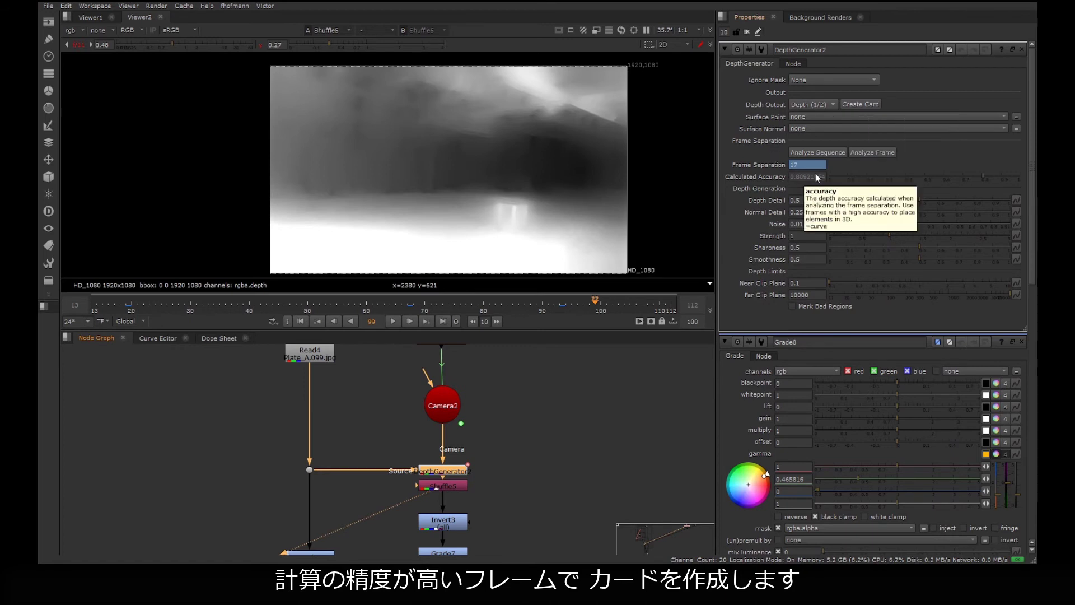
left_click_drag(536, 307, 407, 307)
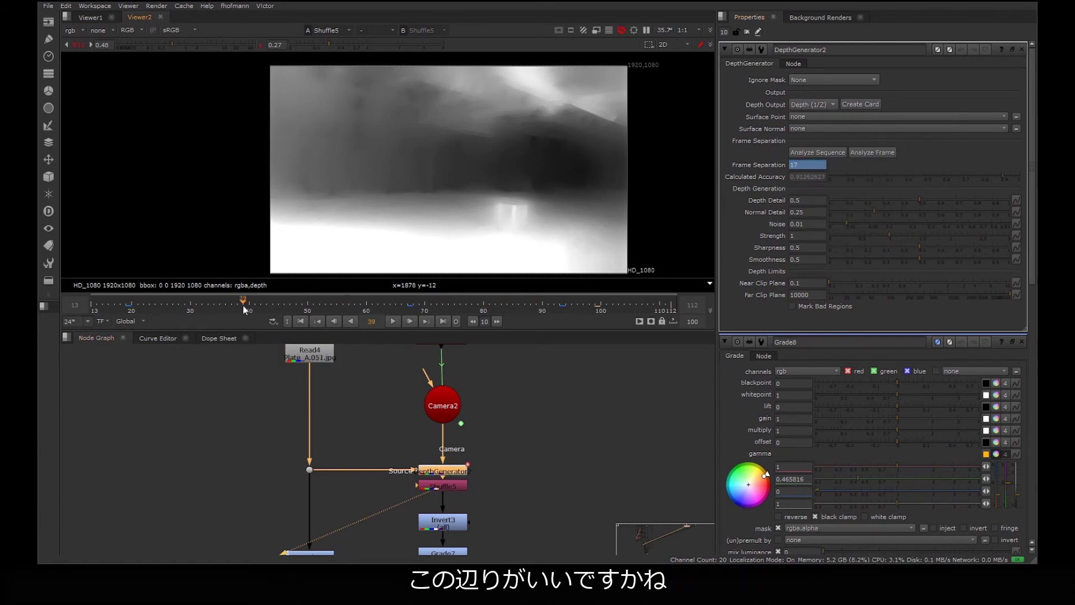
left_click_drag(243, 305, 237, 305)
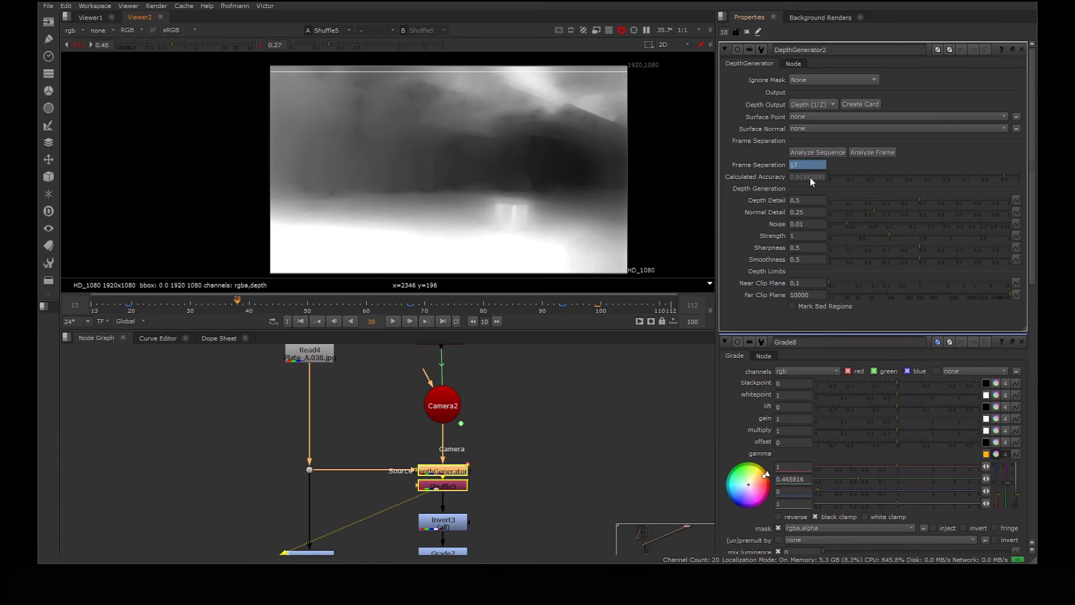
Create DisplaceCard1 from the depth and view it in perspective in the 3D viewer
left_click(863, 103)
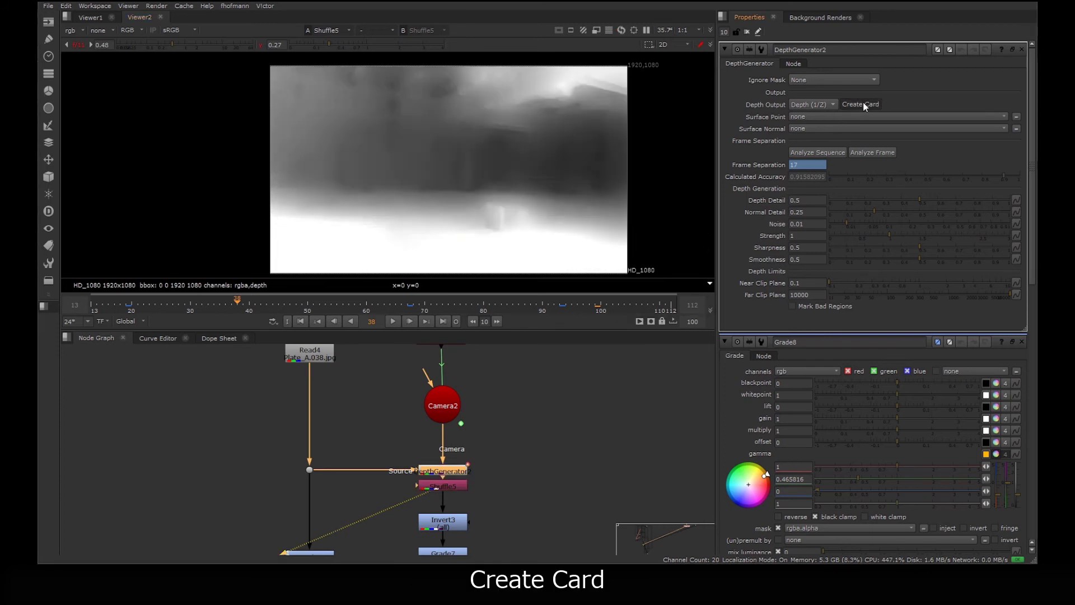
left_click_drag(452, 470, 624, 412)
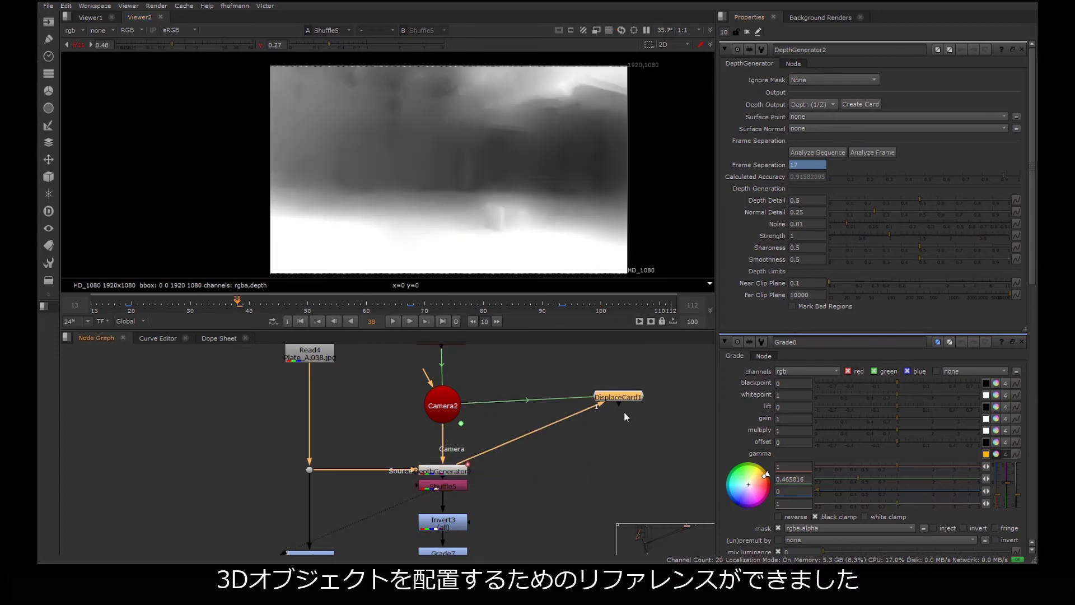
key("1")
scroll(404, 149, "up", 5)
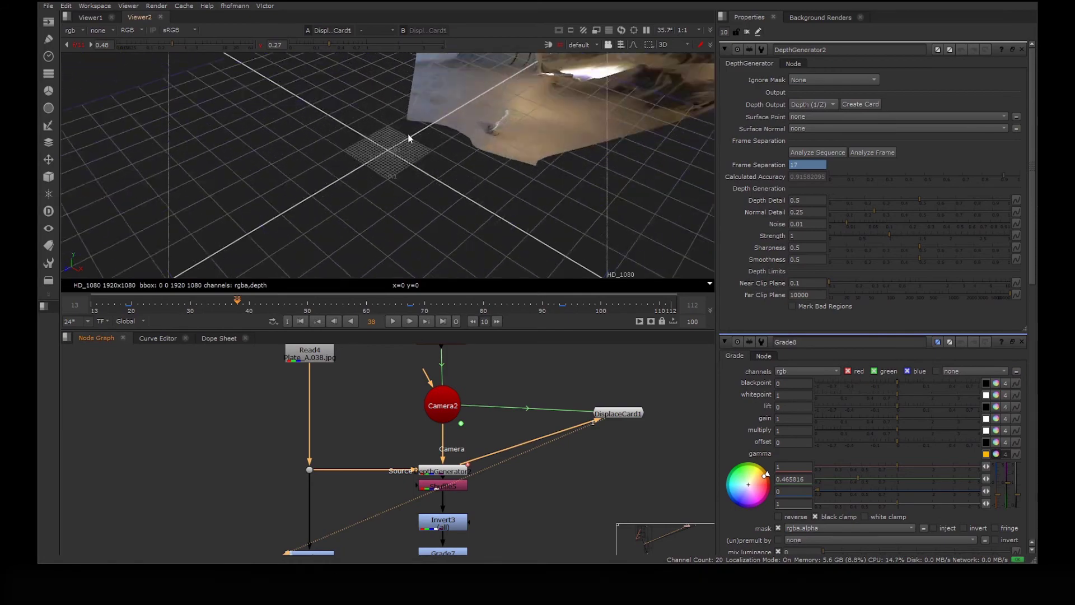
left_click_drag(421, 213, 404, 152)
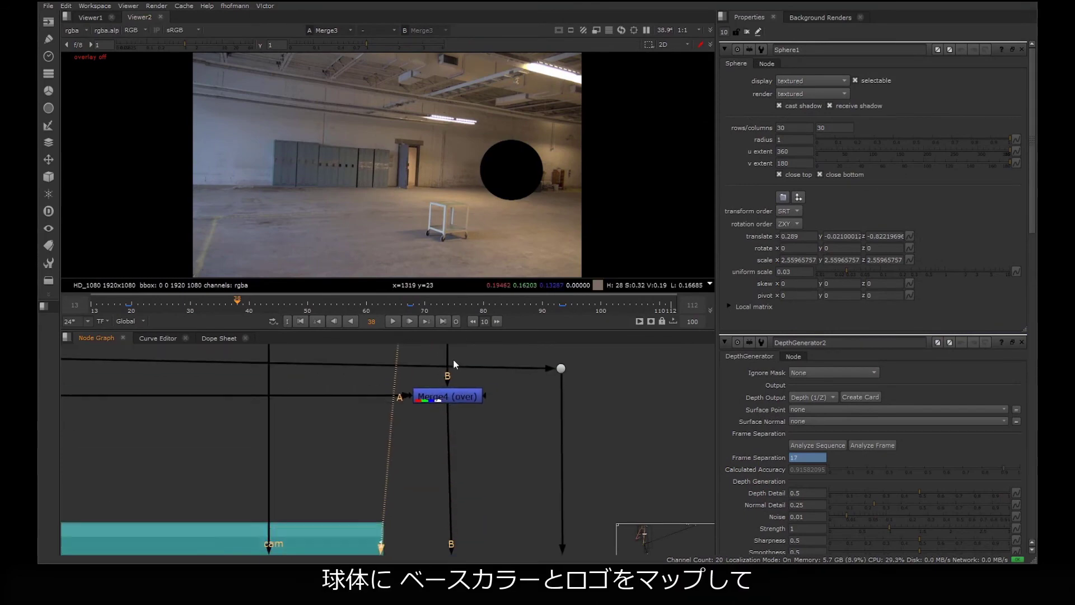
View Merge4, Merge1 and Merge5, then Merge7 with the sphere and plate depths combined
left_click(451, 402)
key("1")
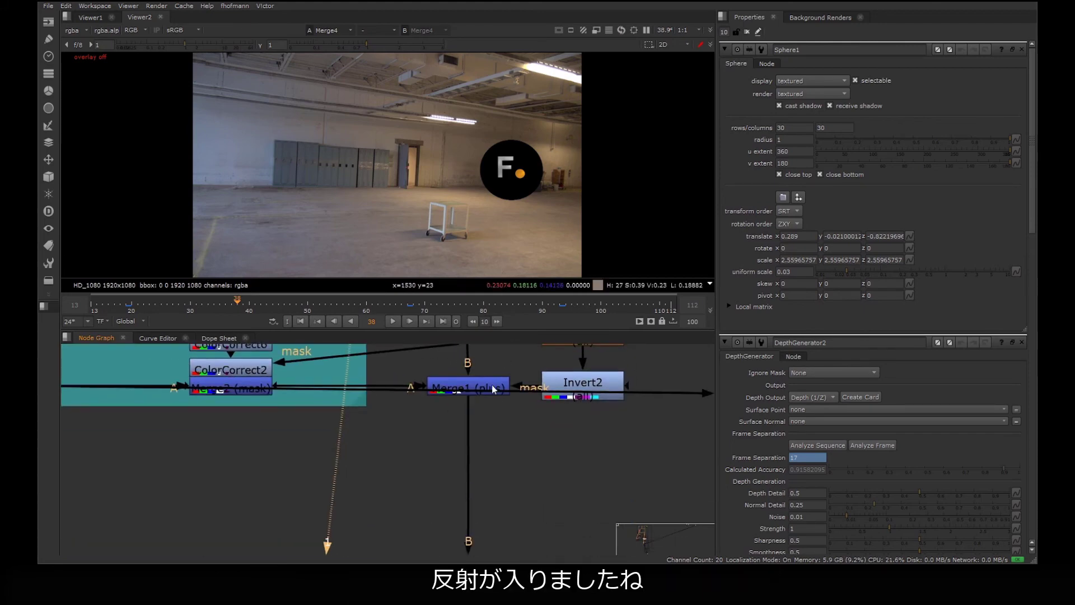
left_click(492, 386)
key("1")
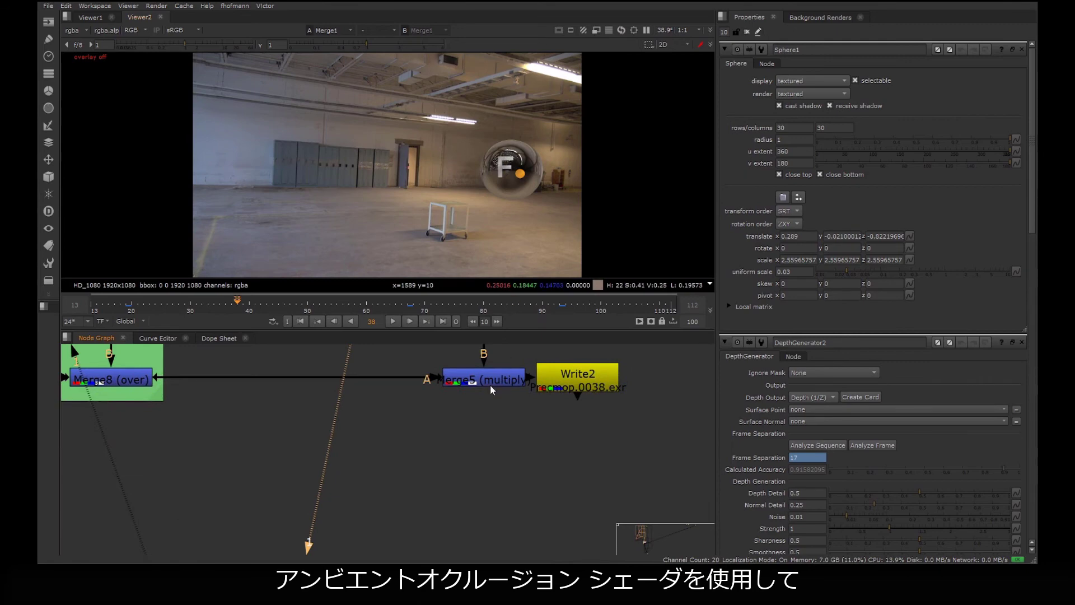
left_click(490, 385)
key("1")
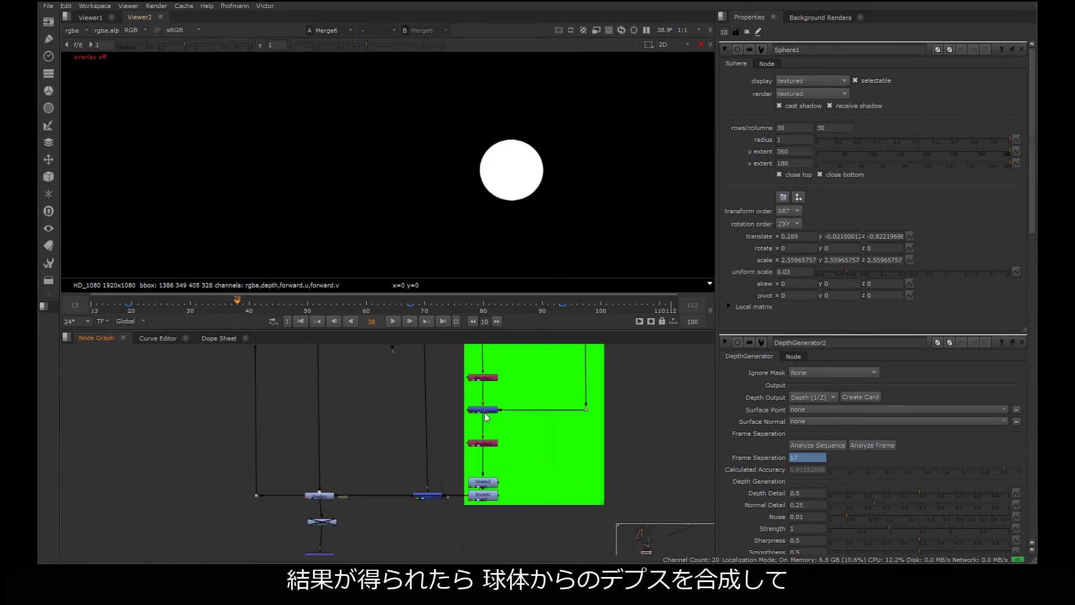
left_click(485, 413)
key("1")
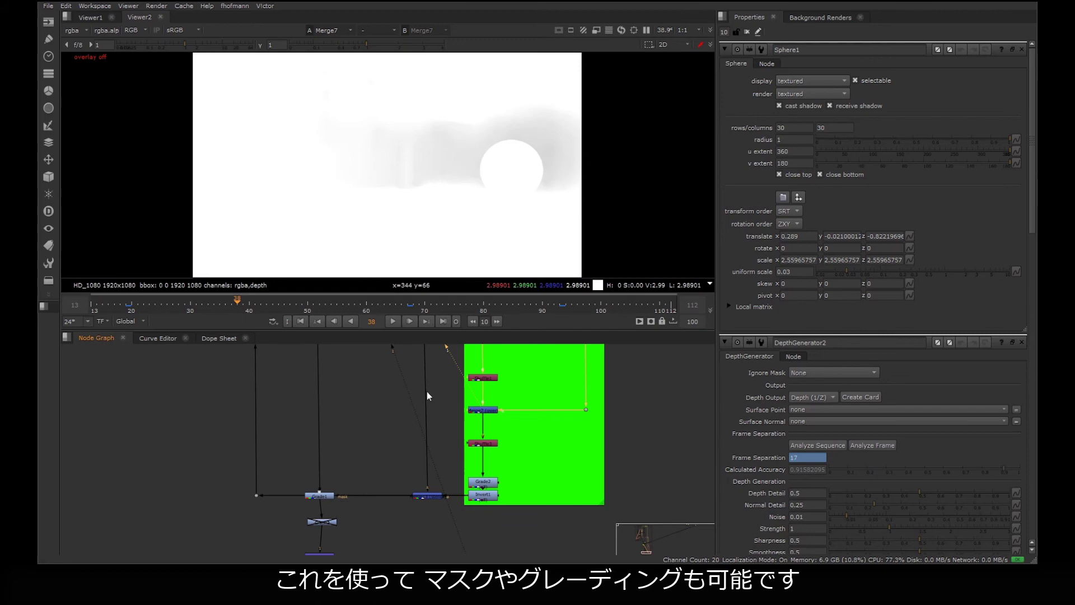
Tilt the 3D fog sphere view, then view the inverted depth image from Invert1
left_click_drag(551, 168, 548, 143, "alt")
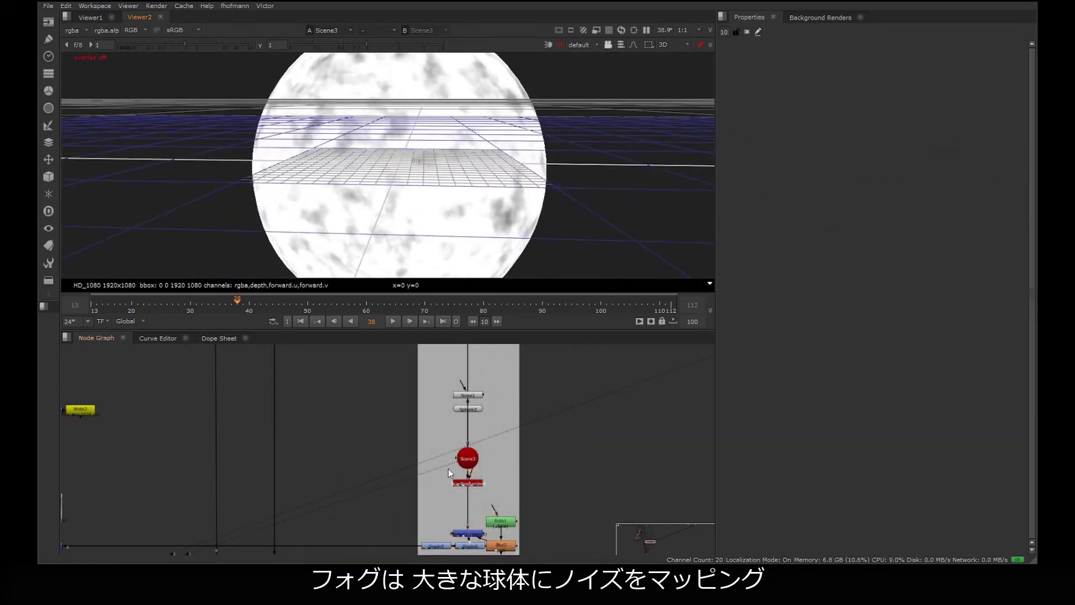
left_click_drag(438, 512, 488, 418, "alt")
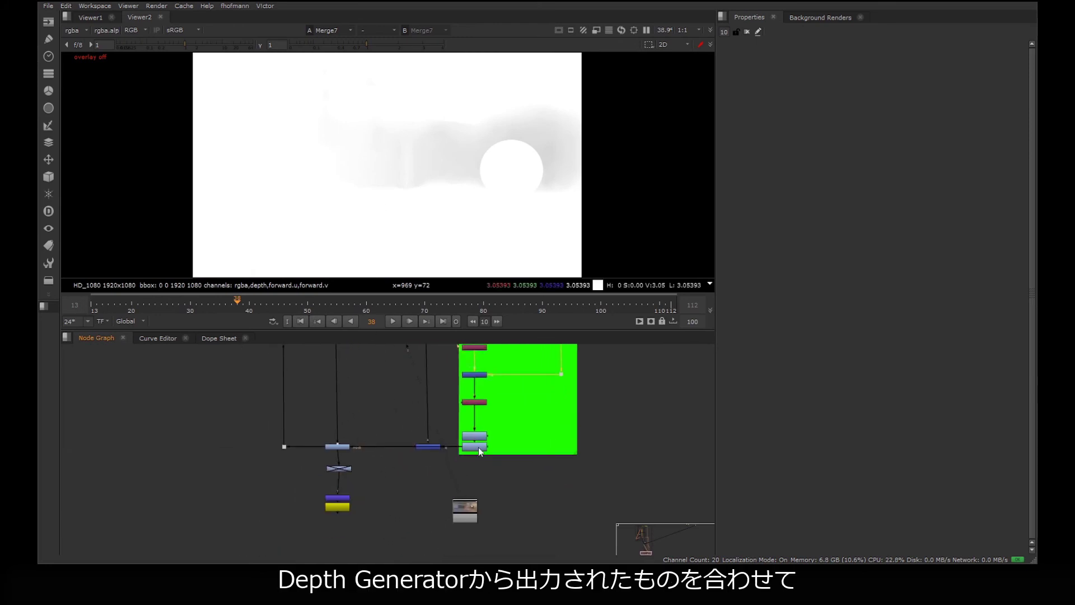
key("1")
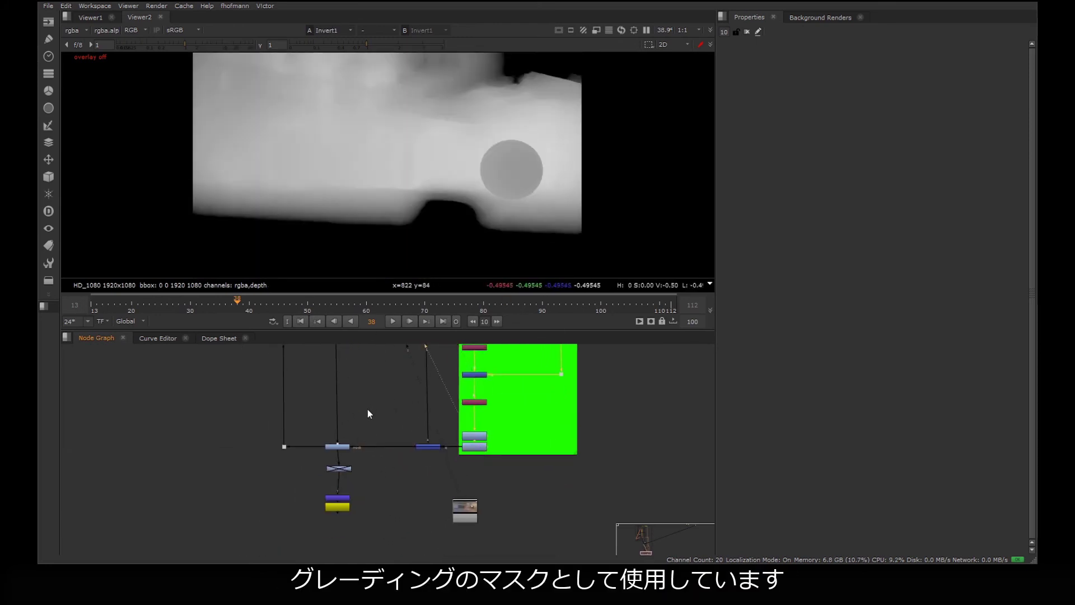
scroll(367, 409, "up", 3)
scroll(375, 414, "down", 5)
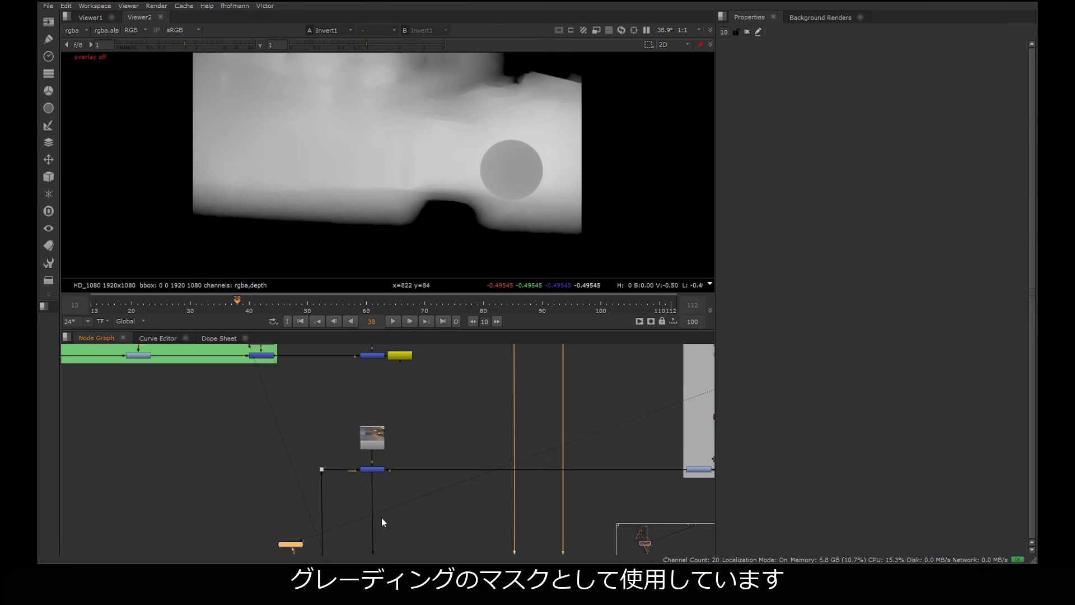
scroll(381, 504, "up", 5)
View the Merge9 fog composite, then open and view Grade1
left_click(378, 481)
key("1")
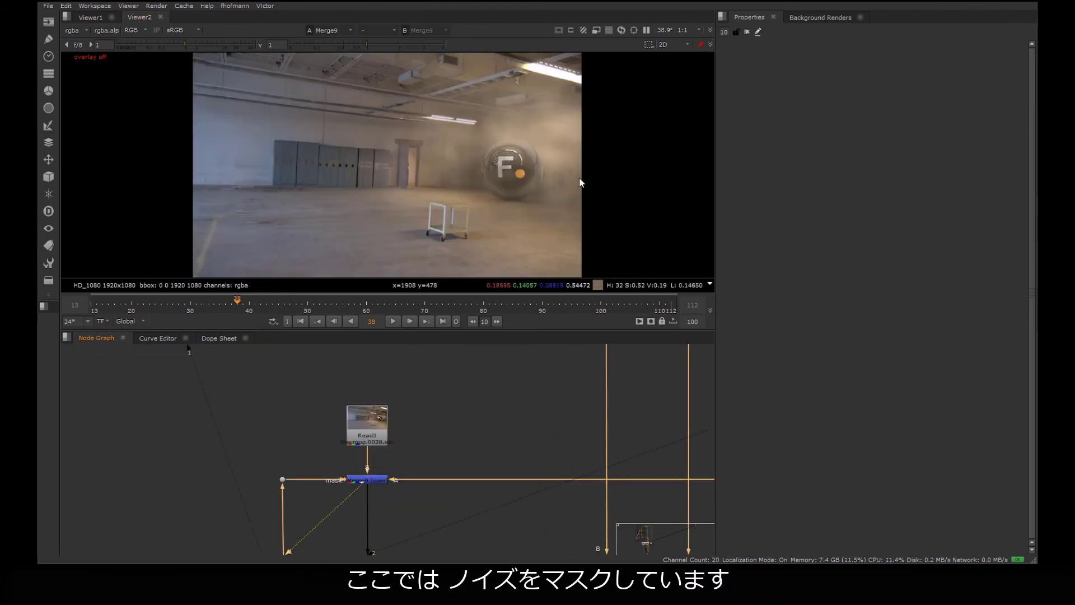
left_click_drag(472, 431, 397, 281)
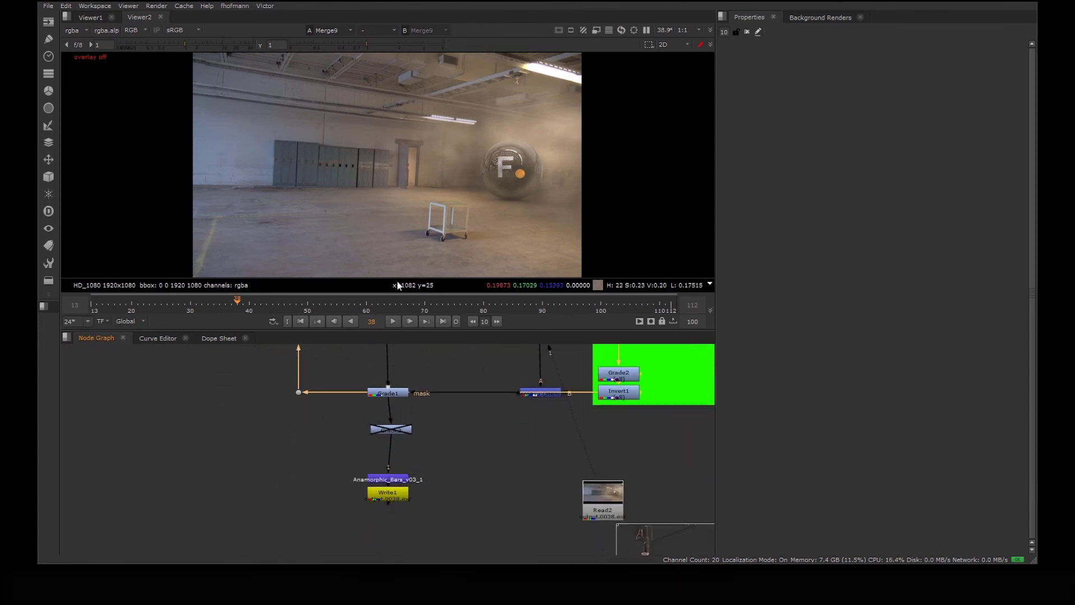
double_click(395, 394)
key("1")
scroll(530, 157, "up", 3)
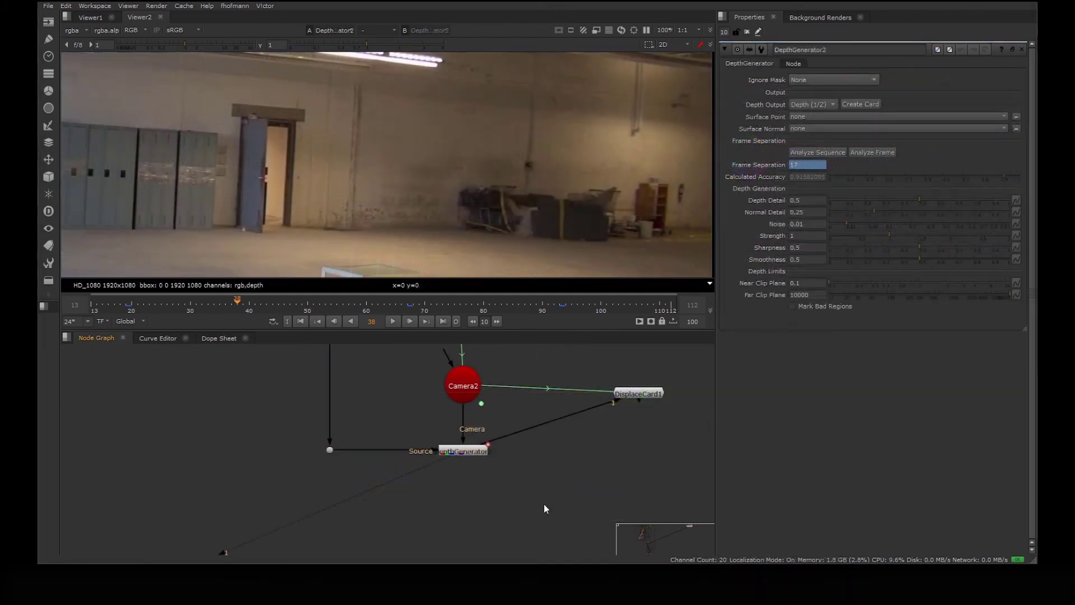
Send Surface Point to a new Position layer with channels x, y, z
left_click(821, 117)
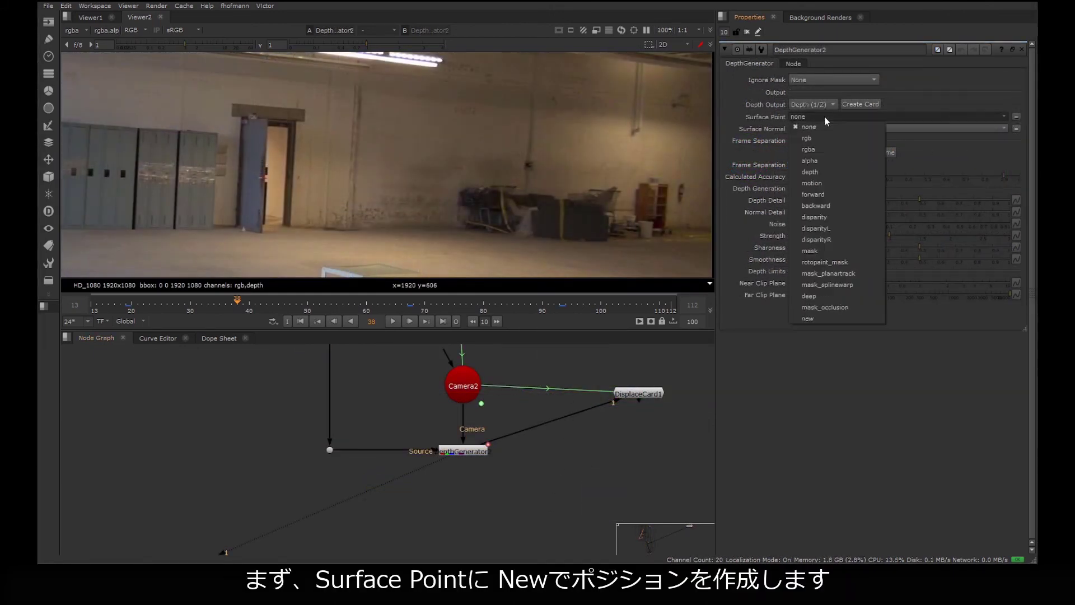
left_click(814, 318)
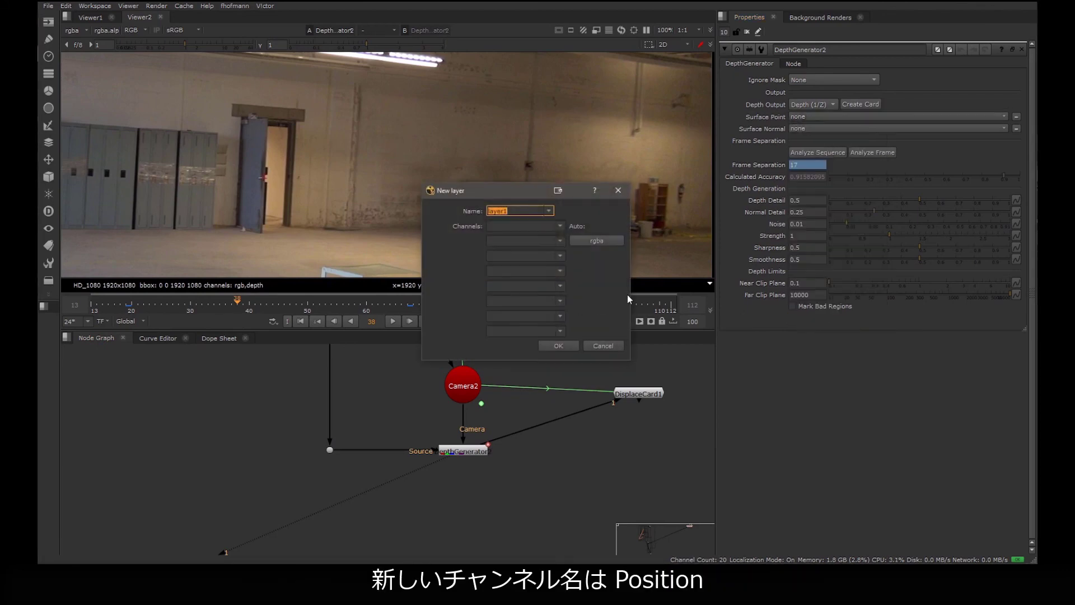
type("Position")
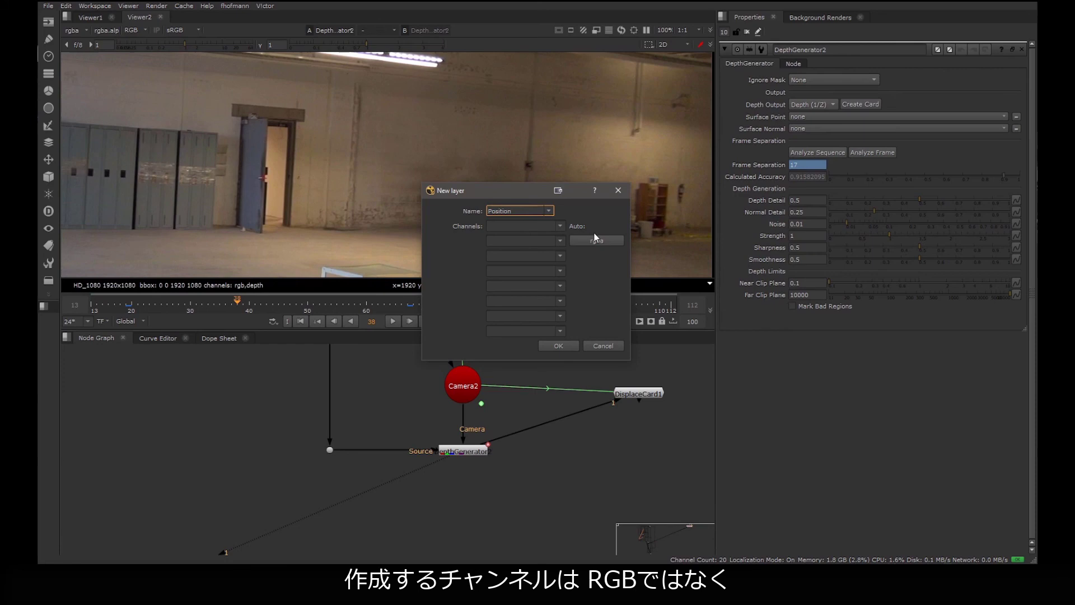
left_click(535, 224)
type("x")
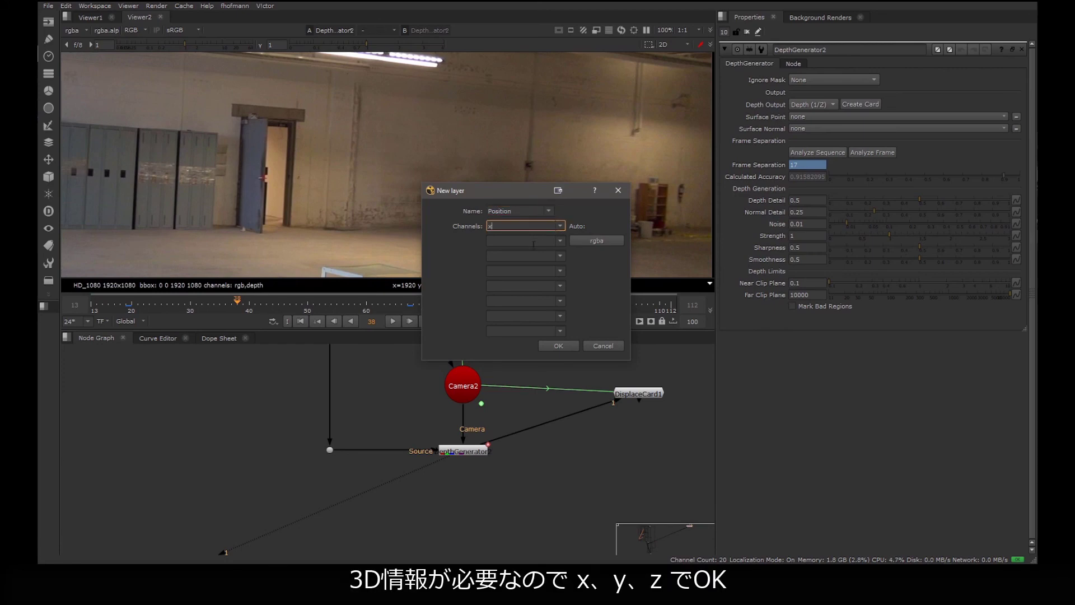
left_click(533, 241)
type("y")
left_click(529, 256)
type("z")
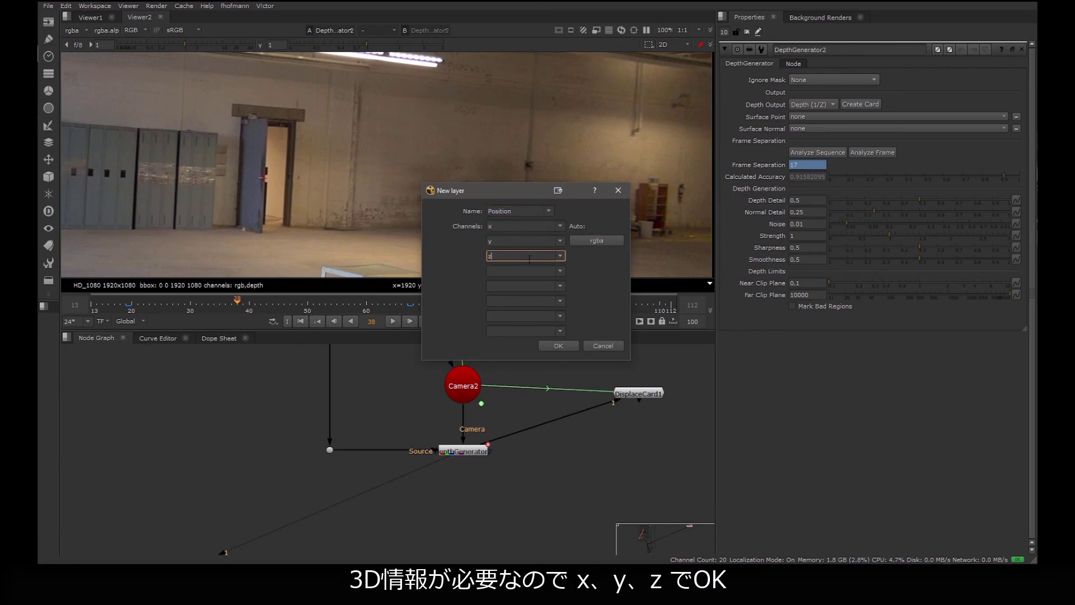
left_click(559, 344)
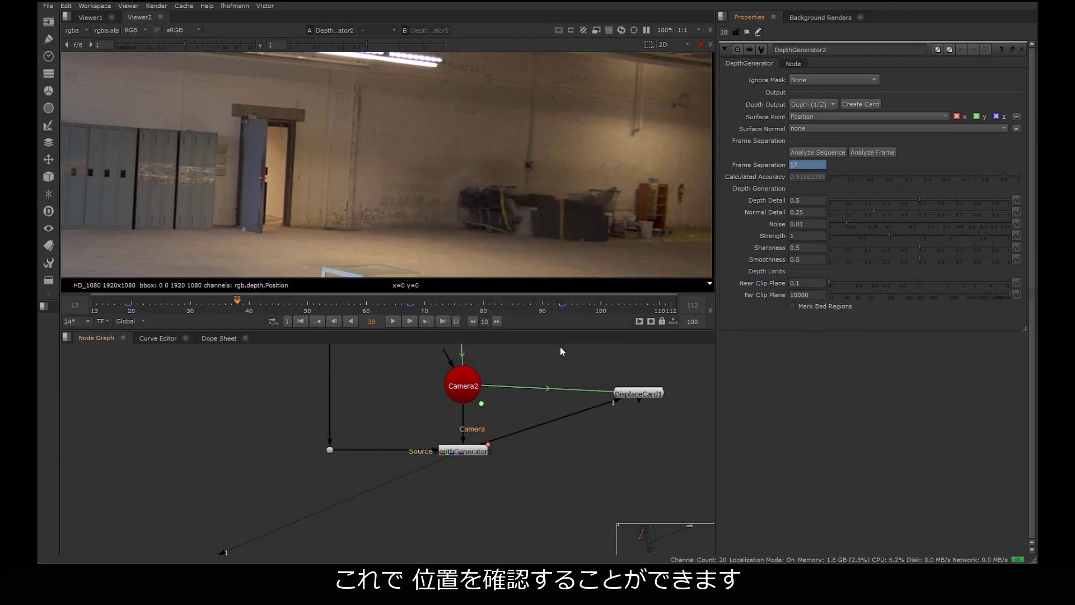
Switch the viewer to the Position layer to see the position pass
left_click(82, 34)
left_click(95, 100)
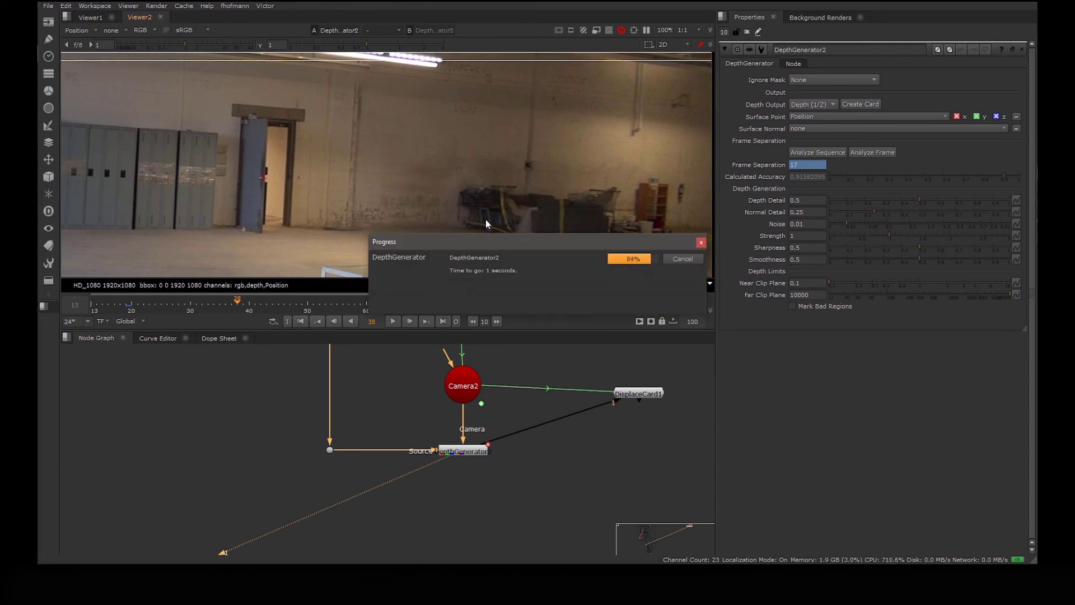
scroll(485, 181, "down", 4)
scroll(484, 177, "down", 1)
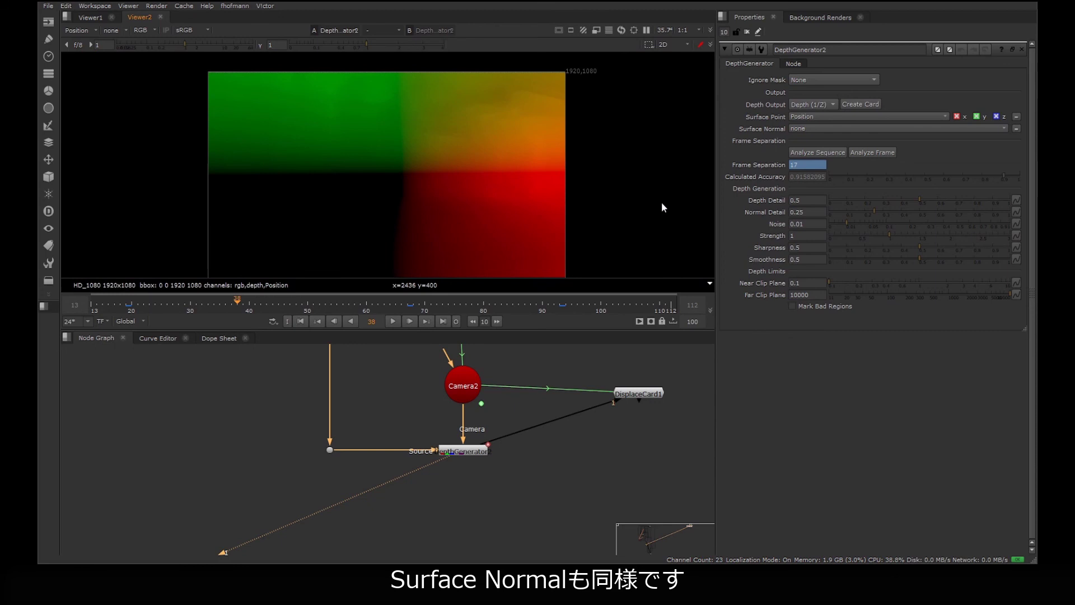
Return the viewer to rgba and send Surface Normal to a new Normal layer (x, y, z)
left_click(76, 30)
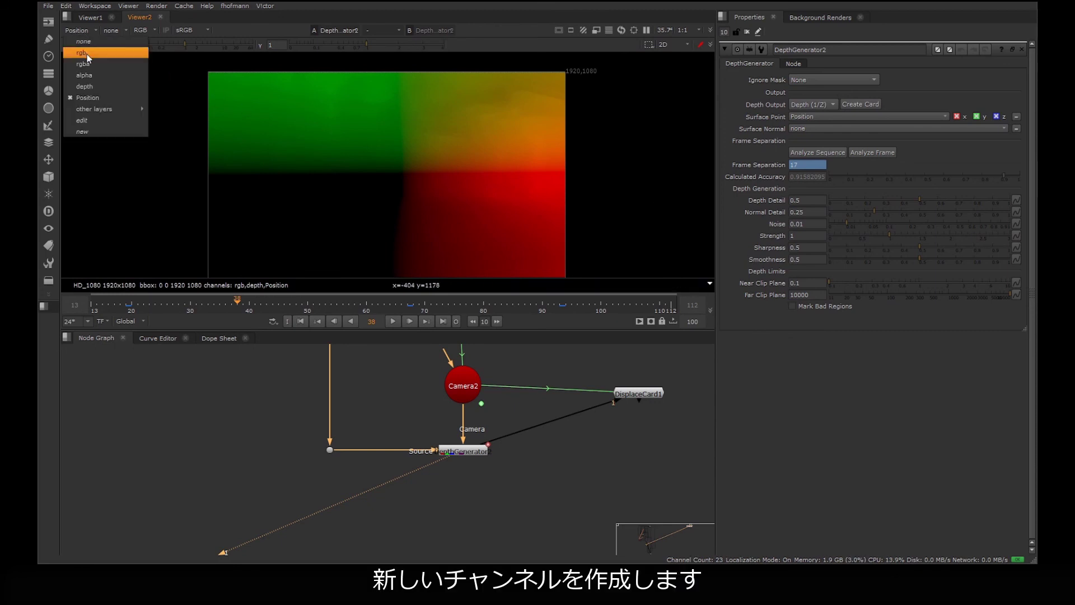
left_click(90, 63)
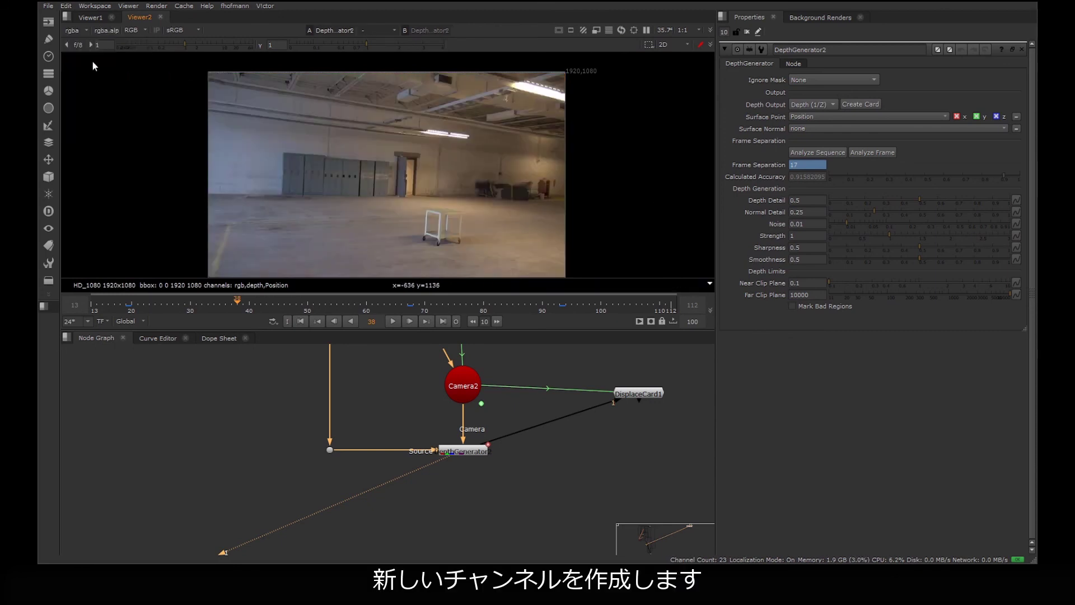
left_click(818, 129)
left_click(815, 340)
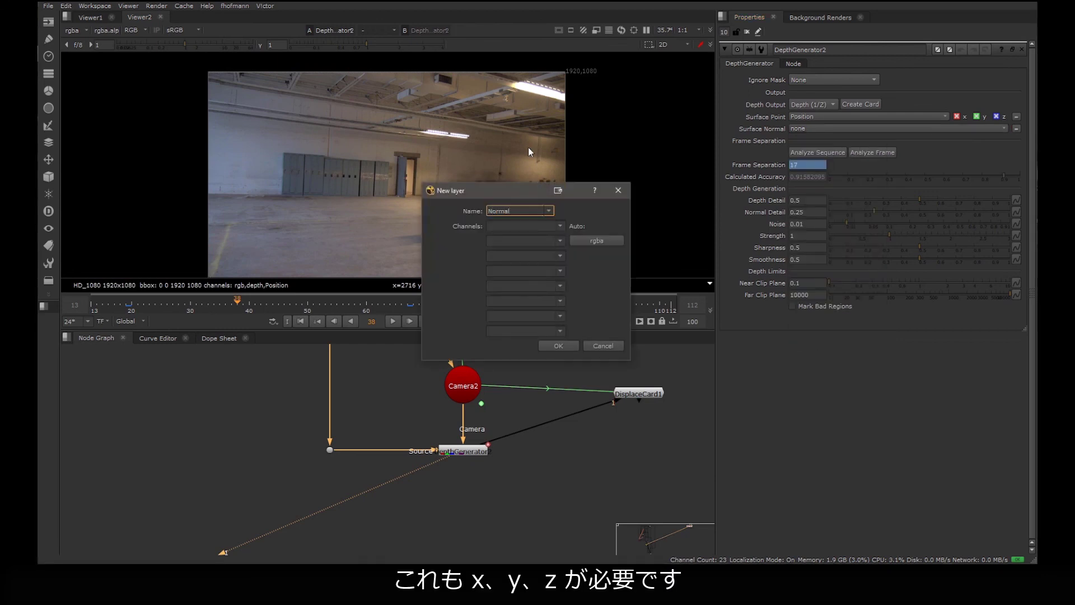
left_click(537, 226)
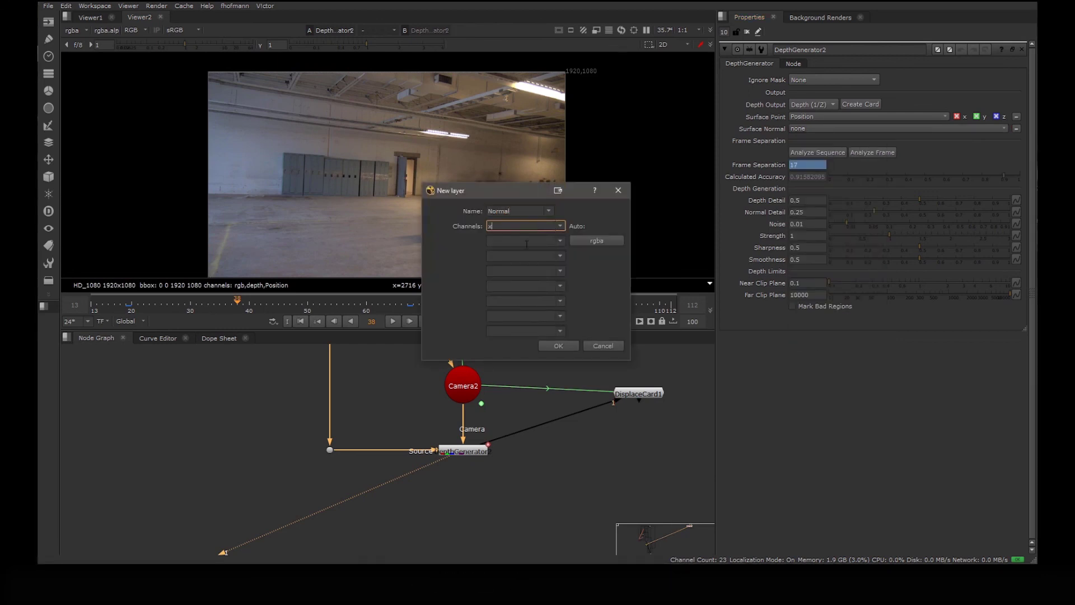
left_click(526, 242)
left_click(526, 256)
type("z")
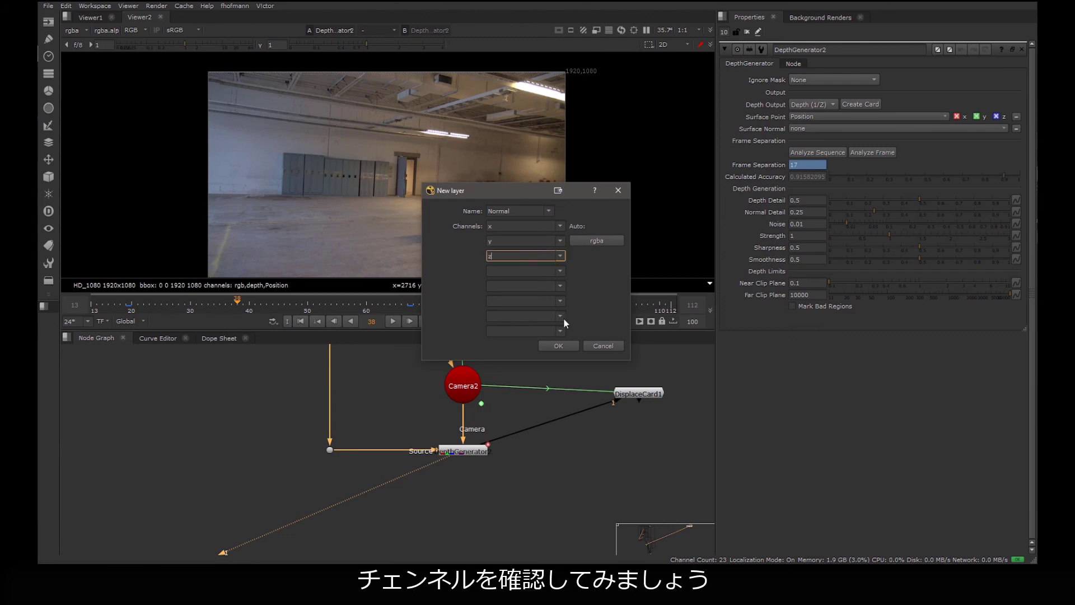
left_click(558, 345)
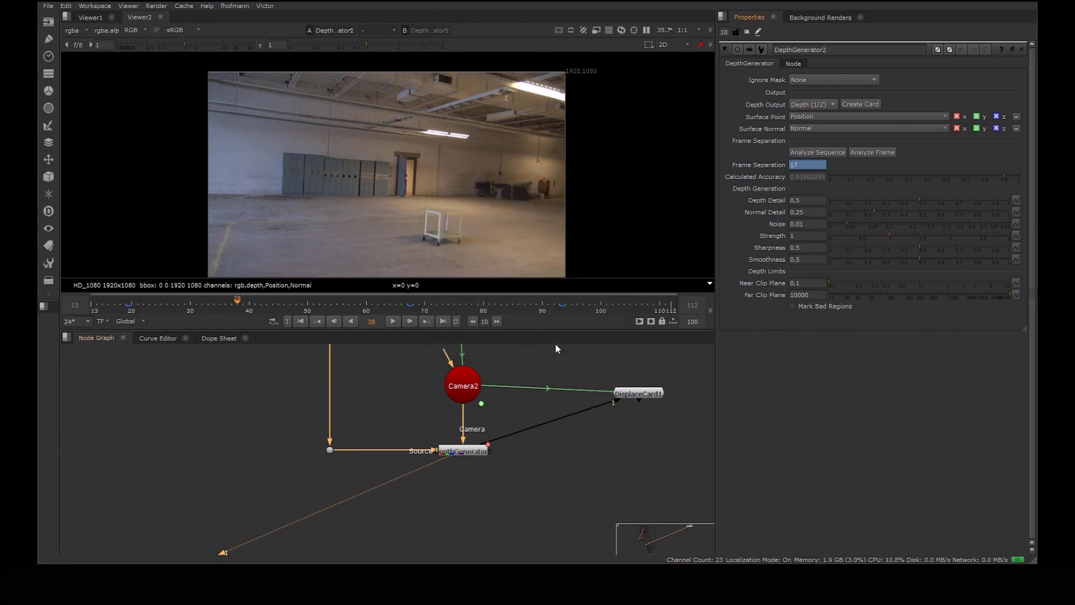
View the Normal layer and adjust Normal Detail
left_click(82, 31)
left_click(98, 99)
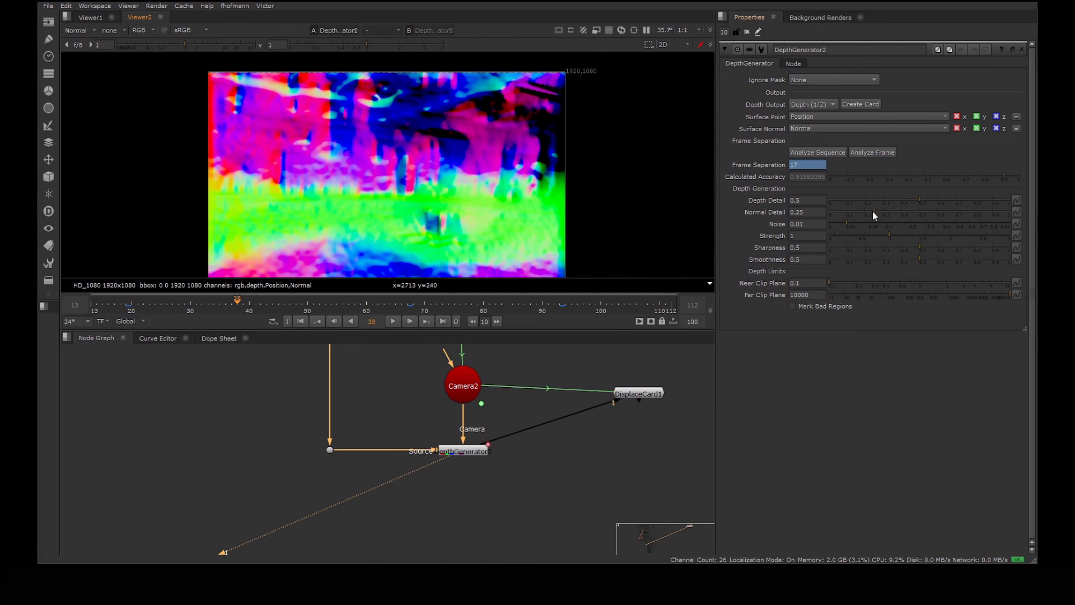
scroll(873, 215, "up", 3)
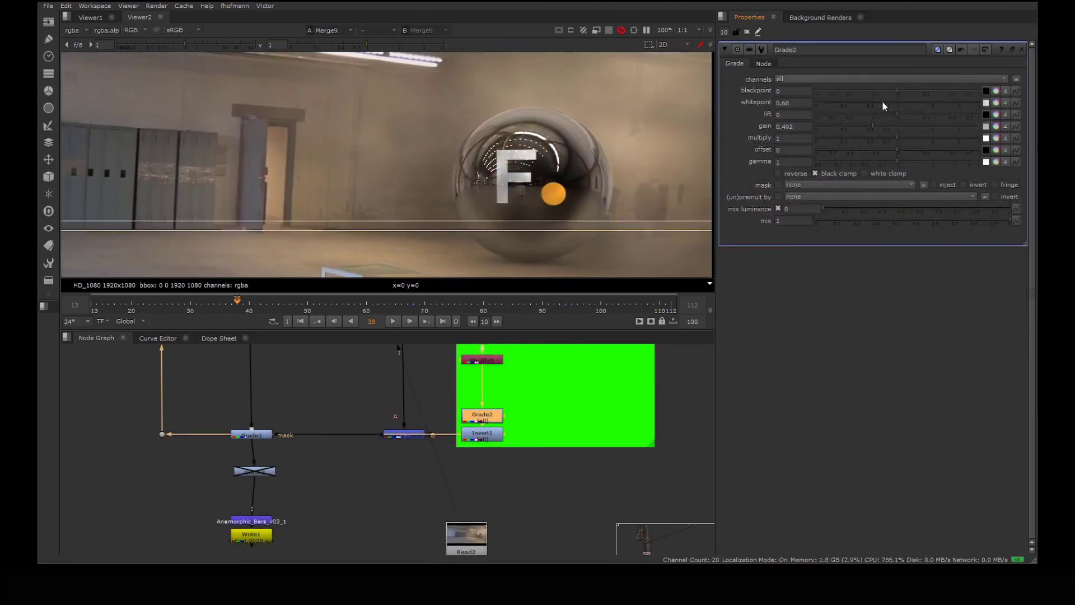
Raise Grade2's whitepoint to 1.74, then settle it at 1.52
left_click_drag(883, 102, 923, 105)
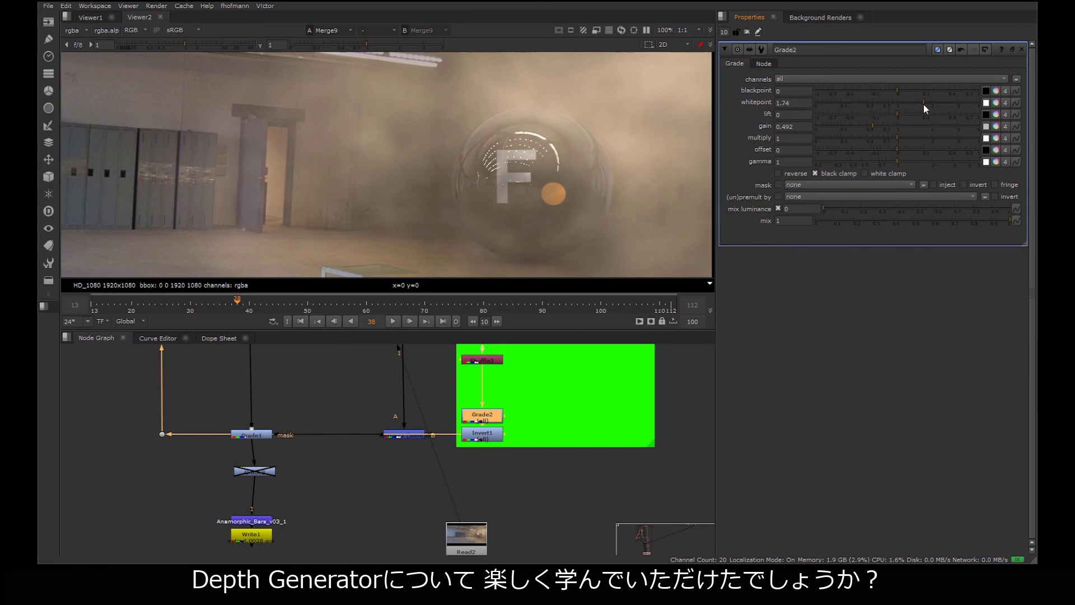
left_click_drag(923, 104, 916, 104)
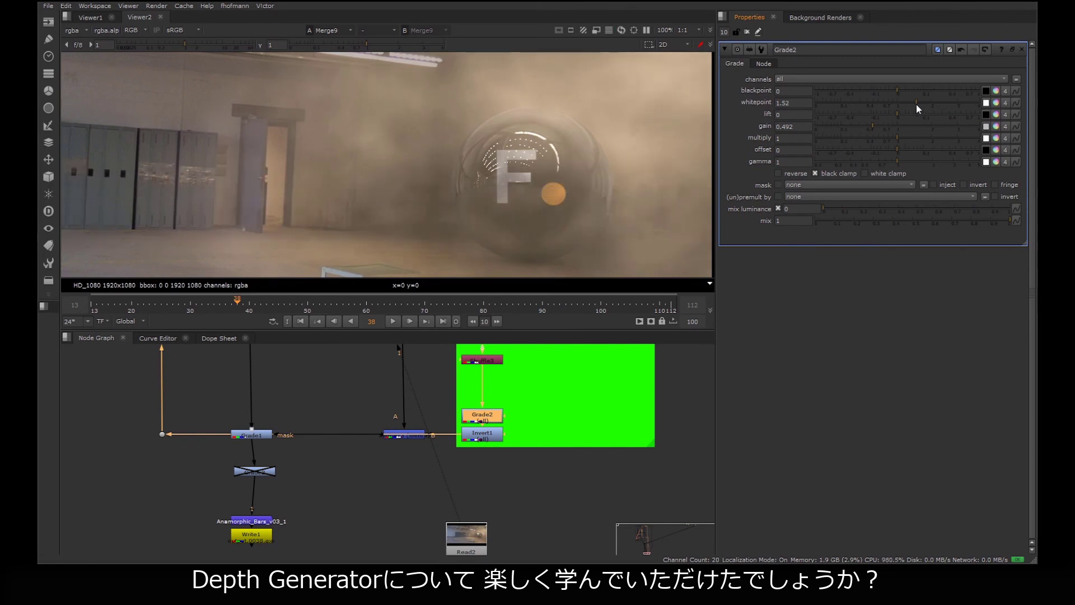